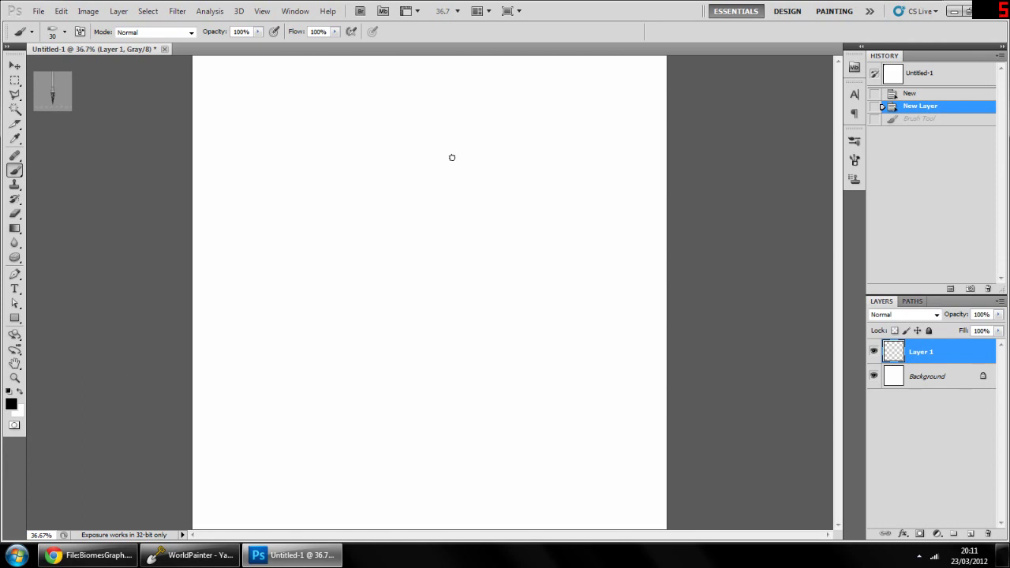
Sketch a square outline freehand on Layer 1 near the canvas's upper edge, centred horizontally.
{"action": "key", "text": "space"}
{"action": "key", "text": "ctrl+space"}
{"action": "mouse_move", "coordinate": [455, 231]}
{"action": "left_mouse_down"}
{"action": "mouse_move", "coordinate": [430, 228]}
{"action": "mouse_move", "coordinate": [464, 226]}
{"action": "mouse_move", "coordinate": [449, 232]}
{"action": "left_mouse_up"}
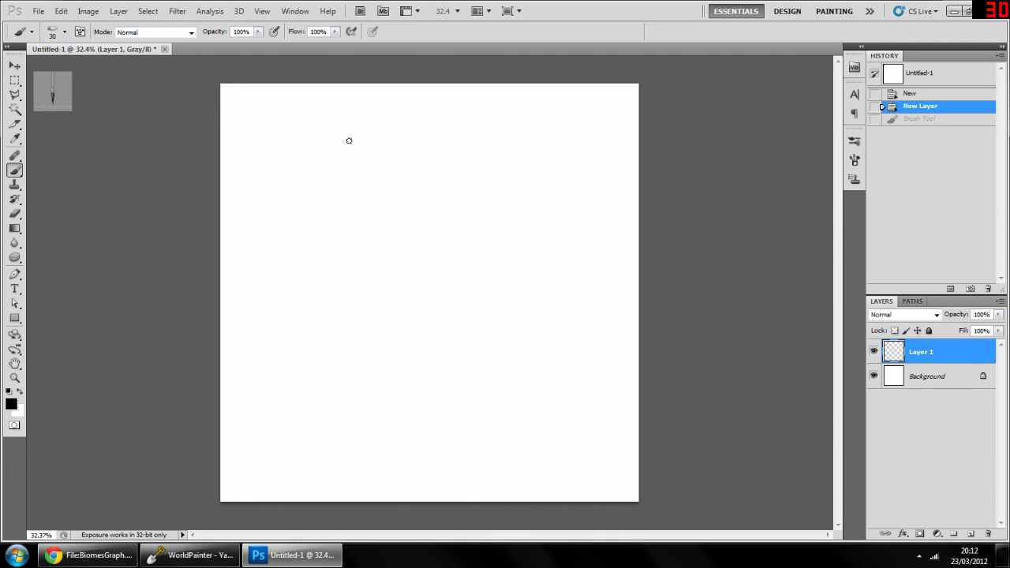
{"action": "left_click", "coordinate": [218, 556]}
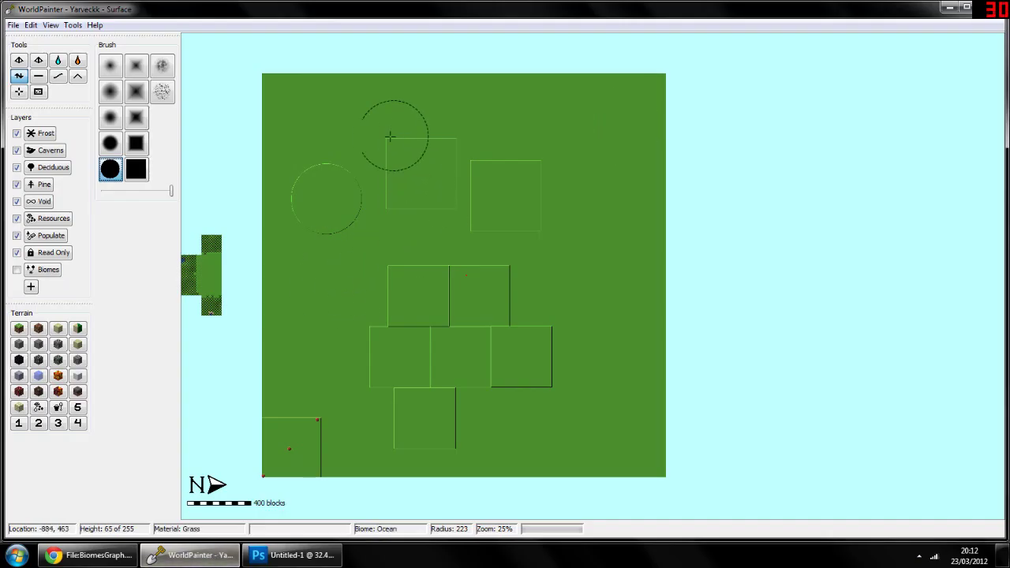
{"action": "left_click", "coordinate": [292, 556]}
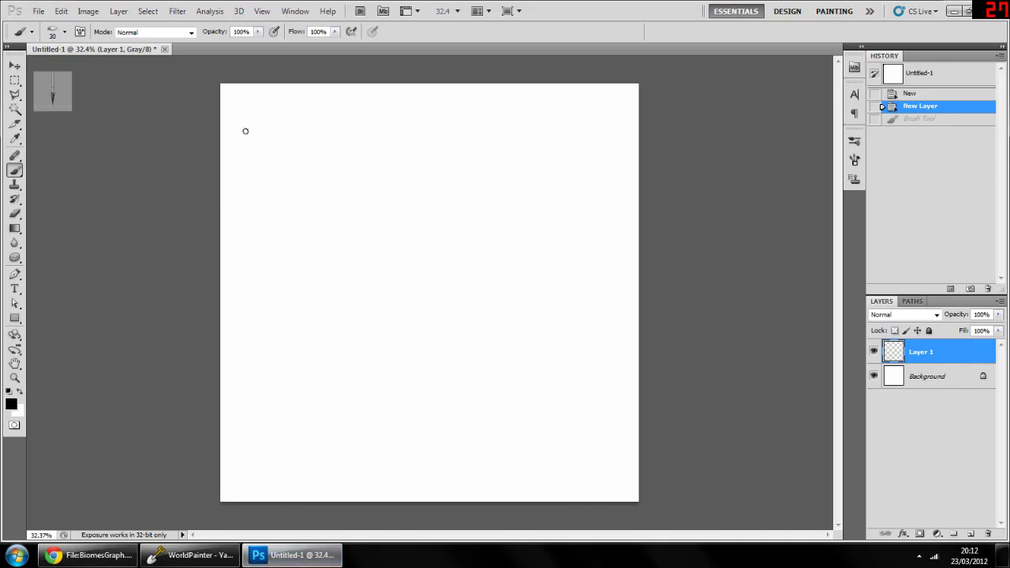
{"action": "mouse_move", "coordinate": [249, 114]}
{"action": "left_mouse_down"}
{"action": "mouse_move", "coordinate": [241, 197]}
{"action": "mouse_move", "coordinate": [318, 115]}
{"action": "mouse_move", "coordinate": [249, 118]}
{"action": "left_mouse_up"}
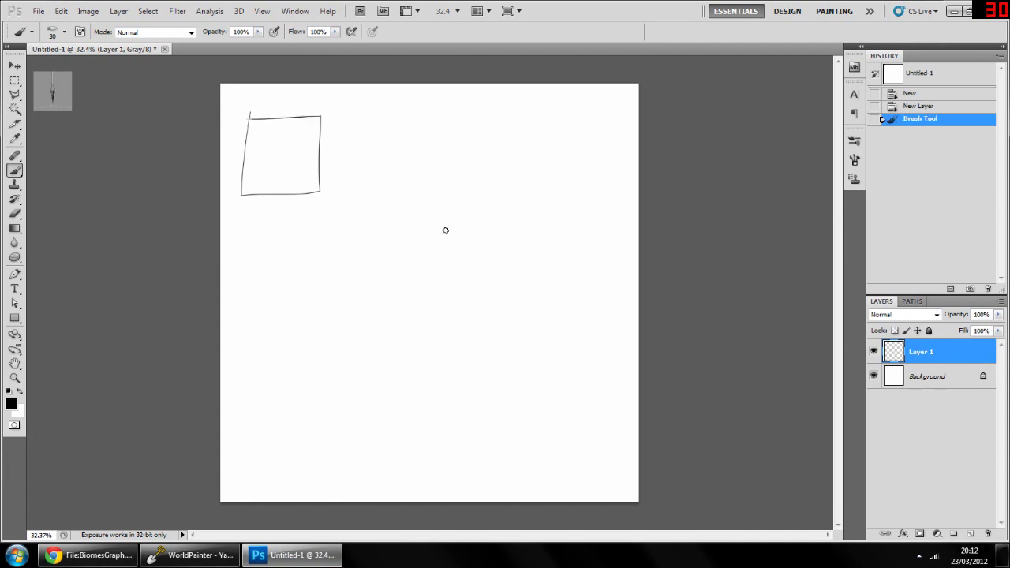
{"action": "key", "text": "ctrl+z"}
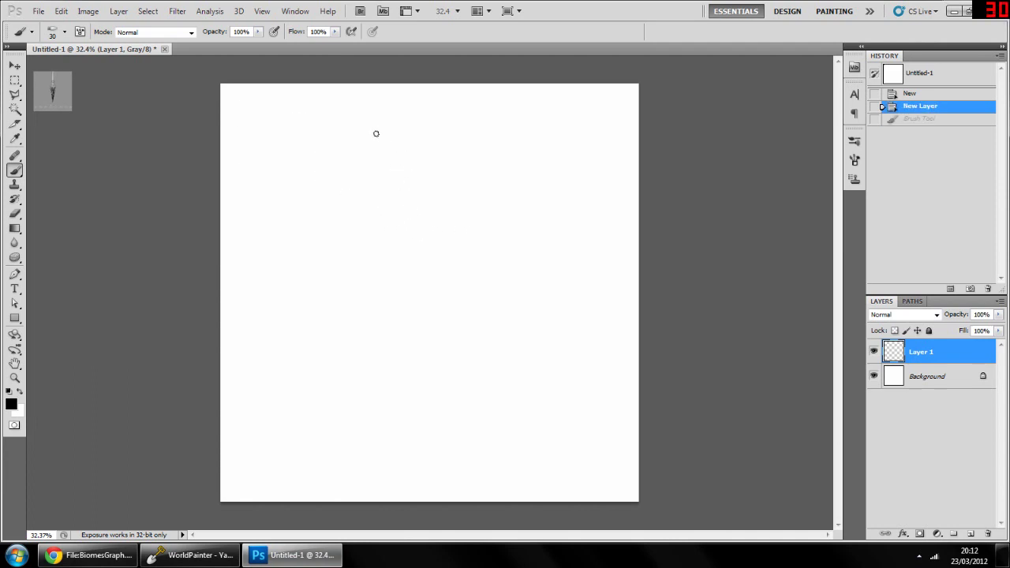
{"action": "mouse_move", "coordinate": [377, 120]}
{"action": "left_mouse_down"}
{"action": "mouse_move", "coordinate": [371, 208]}
{"action": "mouse_move", "coordinate": [461, 207]}
{"action": "mouse_move", "coordinate": [454, 127]}
{"action": "mouse_move", "coordinate": [377, 126]}
{"action": "left_mouse_up"}
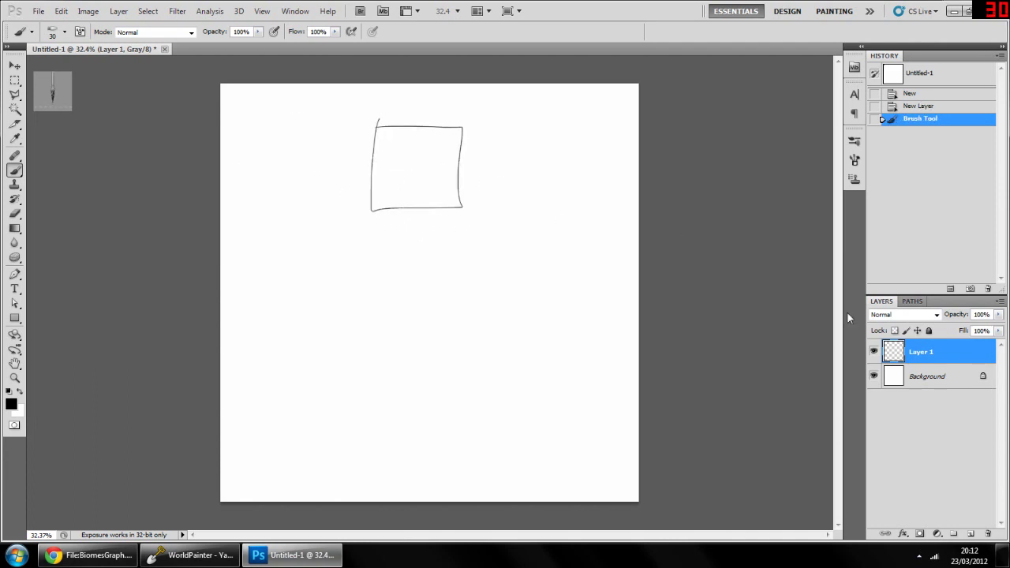
Draw a jagged landmass outline around the square on a new layer, with a long inlet cutting in from the east.
{"action": "left_click", "coordinate": [970, 533]}
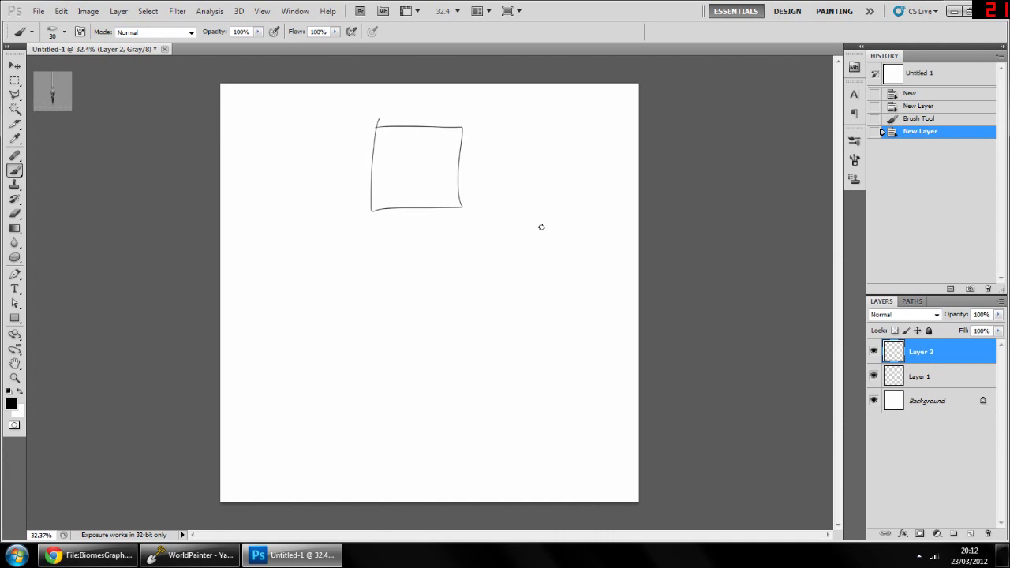
{"action": "mouse_move", "coordinate": [286, 151]}
{"action": "left_mouse_down"}
{"action": "mouse_move", "coordinate": [263, 122]}
{"action": "mouse_move", "coordinate": [306, 123]}
{"action": "mouse_move", "coordinate": [325, 109]}
{"action": "mouse_move", "coordinate": [372, 103]}
{"action": "mouse_move", "coordinate": [538, 109]}
{"action": "mouse_move", "coordinate": [576, 135]}
{"action": "mouse_move", "coordinate": [407, 153]}
{"action": "mouse_move", "coordinate": [570, 171]}
{"action": "mouse_move", "coordinate": [555, 205]}
{"action": "mouse_move", "coordinate": [385, 224]}
{"action": "mouse_move", "coordinate": [362, 218]}
{"action": "mouse_move", "coordinate": [339, 193]}
{"action": "mouse_move", "coordinate": [284, 181]}
{"action": "mouse_move", "coordinate": [284, 153]}
{"action": "mouse_move", "coordinate": [254, 124]}
{"action": "left_mouse_up"}
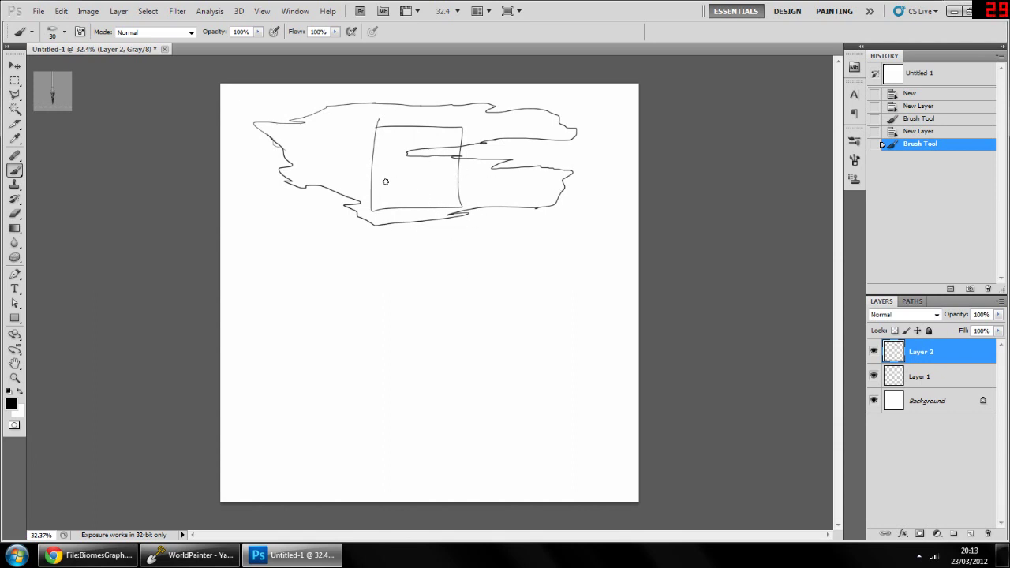
Hatch the landmass's lower arm, south of the inlet, with short vertical strokes.
{"action": "mouse_move", "coordinate": [405, 165]}
{"action": "left_mouse_down"}
{"action": "mouse_move", "coordinate": [405, 185]}
{"action": "mouse_move", "coordinate": [446, 188]}
{"action": "left_mouse_up"}
{"action": "left_click_drag", "start_coordinate": [461, 177], "coordinate": [462, 188]}
{"action": "mouse_move", "coordinate": [475, 179]}
{"action": "left_mouse_down"}
{"action": "mouse_move", "coordinate": [476, 191]}
{"action": "mouse_move", "coordinate": [509, 186]}
{"action": "left_mouse_up"}
{"action": "left_click_drag", "start_coordinate": [522, 174], "coordinate": [522, 188]}
{"action": "mouse_move", "coordinate": [533, 180]}
{"action": "left_mouse_down"}
{"action": "mouse_move", "coordinate": [541, 191]}
{"action": "mouse_move", "coordinate": [499, 208]}
{"action": "left_mouse_up"}
{"action": "left_click_drag", "start_coordinate": [469, 192], "coordinate": [455, 213]}
{"action": "mouse_move", "coordinate": [444, 200]}
{"action": "left_mouse_down"}
{"action": "mouse_move", "coordinate": [443, 215]}
{"action": "mouse_move", "coordinate": [433, 214]}
{"action": "left_mouse_up"}
{"action": "left_click_drag", "start_coordinate": [423, 196], "coordinate": [412, 213]}
{"action": "left_click_drag", "start_coordinate": [402, 199], "coordinate": [390, 219]}
{"action": "left_click_drag", "start_coordinate": [379, 196], "coordinate": [380, 212]}
{"action": "left_click_drag", "start_coordinate": [362, 175], "coordinate": [363, 193]}
{"action": "mouse_move", "coordinate": [380, 174]}
{"action": "left_mouse_down"}
{"action": "mouse_move", "coordinate": [381, 198]}
{"action": "mouse_move", "coordinate": [390, 198]}
{"action": "left_mouse_up"}
{"action": "left_click_drag", "start_coordinate": [397, 174], "coordinate": [398, 193]}
{"action": "mouse_move", "coordinate": [407, 182]}
{"action": "left_mouse_down"}
{"action": "mouse_move", "coordinate": [407, 203]}
{"action": "mouse_move", "coordinate": [416, 202]}
{"action": "left_mouse_up"}
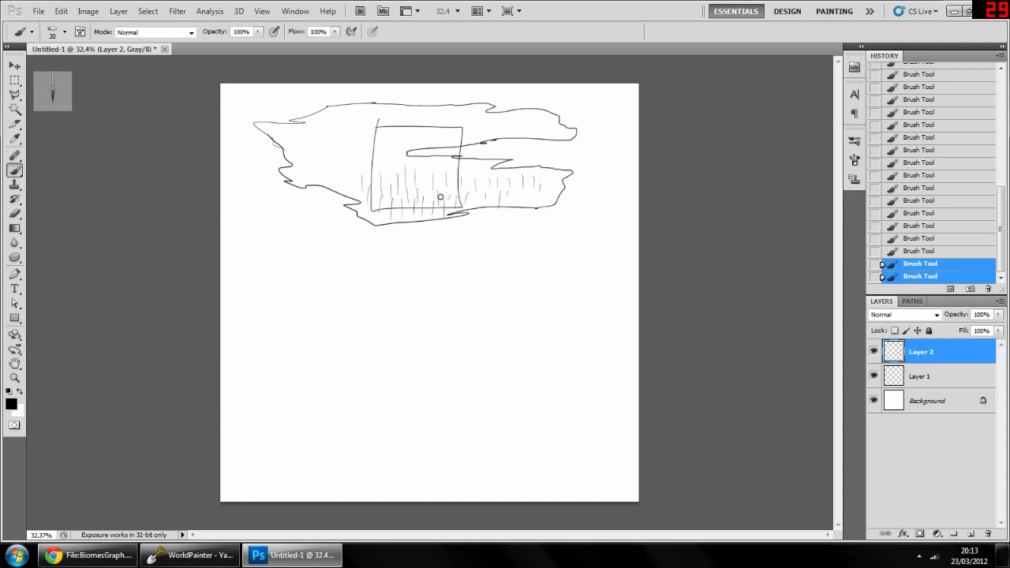
{"action": "left_click_drag", "start_coordinate": [413, 158], "coordinate": [413, 174]}
{"action": "left_click_drag", "start_coordinate": [425, 163], "coordinate": [433, 186]}
{"action": "mouse_move", "coordinate": [474, 168]}
{"action": "left_mouse_down"}
{"action": "mouse_move", "coordinate": [473, 176]}
{"action": "mouse_move", "coordinate": [490, 170]}
{"action": "left_mouse_up"}
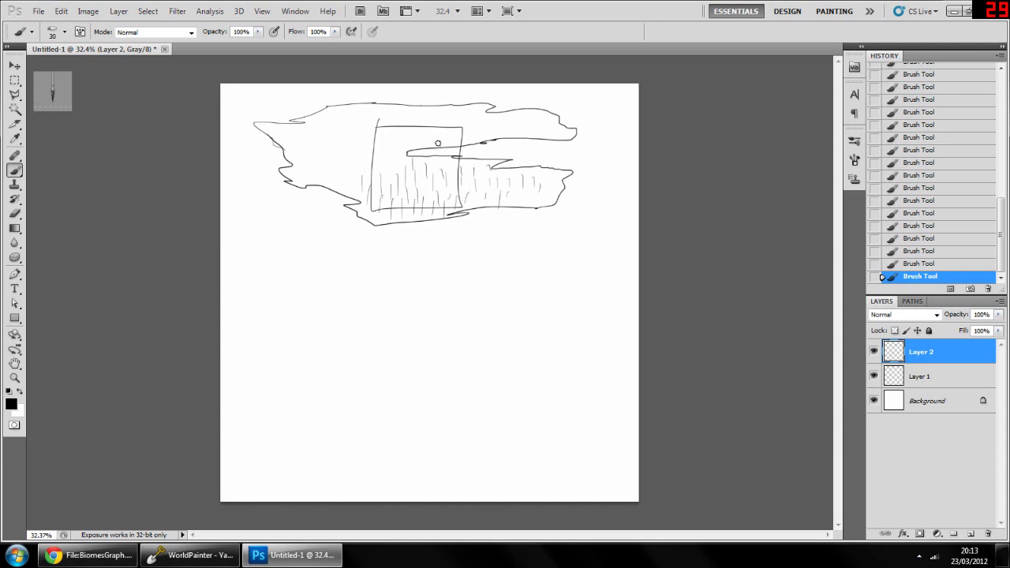
Hatch the landmass's upper arm, north of the inlet, with short slanted strokes.
{"action": "left_click_drag", "start_coordinate": [436, 140], "coordinate": [449, 143]}
{"action": "left_click_drag", "start_coordinate": [456, 134], "coordinate": [467, 141]}
{"action": "mouse_move", "coordinate": [477, 128]}
{"action": "left_mouse_down"}
{"action": "mouse_move", "coordinate": [475, 138]}
{"action": "mouse_move", "coordinate": [486, 136]}
{"action": "left_mouse_up"}
{"action": "left_click_drag", "start_coordinate": [501, 123], "coordinate": [508, 132]}
{"action": "left_click_drag", "start_coordinate": [515, 122], "coordinate": [523, 135]}
{"action": "mouse_move", "coordinate": [533, 121]}
{"action": "left_mouse_down"}
{"action": "mouse_move", "coordinate": [533, 131]}
{"action": "mouse_move", "coordinate": [555, 133]}
{"action": "left_mouse_up"}
{"action": "left_click_drag", "start_coordinate": [559, 124], "coordinate": [539, 122]}
{"action": "left_click_drag", "start_coordinate": [533, 119], "coordinate": [516, 125]}
{"action": "left_click_drag", "start_coordinate": [513, 116], "coordinate": [508, 126]}
{"action": "left_click_drag", "start_coordinate": [504, 117], "coordinate": [476, 132]}
{"action": "mouse_move", "coordinate": [481, 108]}
{"action": "left_mouse_down"}
{"action": "mouse_move", "coordinate": [476, 123]}
{"action": "mouse_move", "coordinate": [462, 120]}
{"action": "left_mouse_up"}
{"action": "left_click_drag", "start_coordinate": [455, 113], "coordinate": [433, 118]}
{"action": "left_click_drag", "start_coordinate": [427, 110], "coordinate": [393, 112]}
{"action": "left_click_drag", "start_coordinate": [426, 142], "coordinate": [406, 147]}
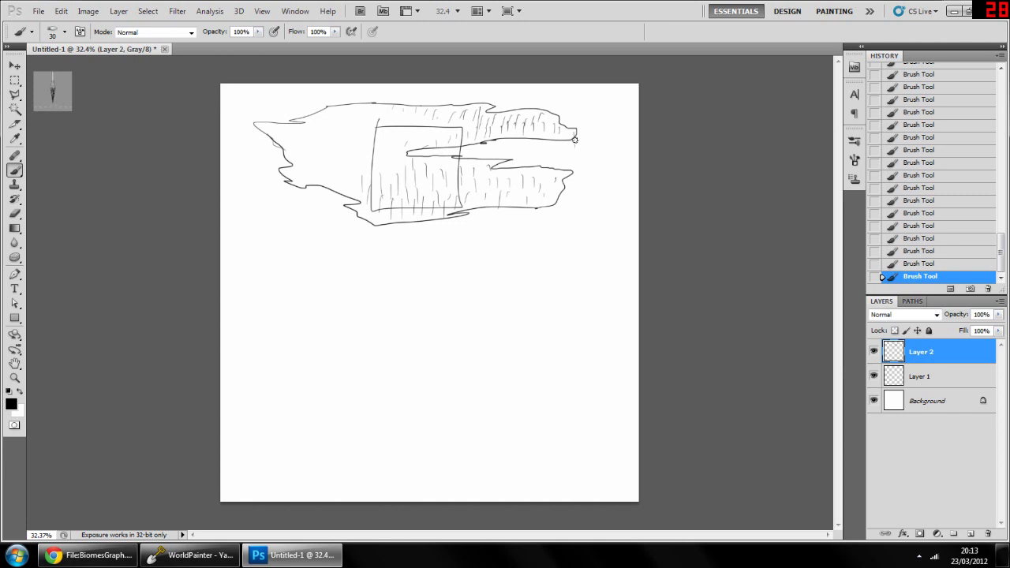
Draw a second shoreline along the inlet's northern bank and hatch the narrow strip between the two lines.
{"action": "mouse_move", "coordinate": [574, 139]}
{"action": "left_mouse_down"}
{"action": "mouse_move", "coordinate": [563, 150]}
{"action": "mouse_move", "coordinate": [473, 152]}
{"action": "left_mouse_up"}
{"action": "left_click_drag", "start_coordinate": [408, 151], "coordinate": [456, 151]}
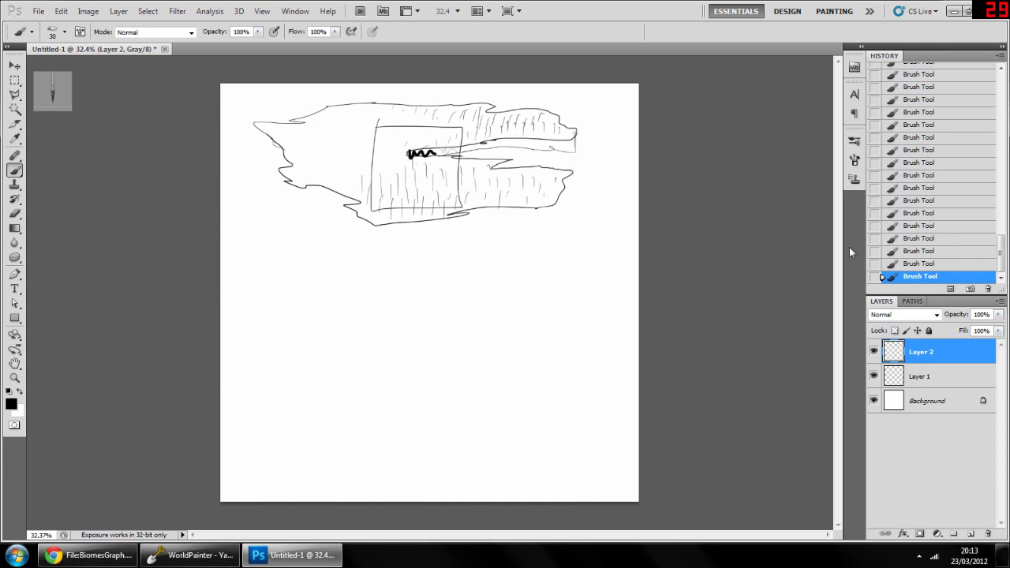
{"action": "left_click", "coordinate": [925, 253]}
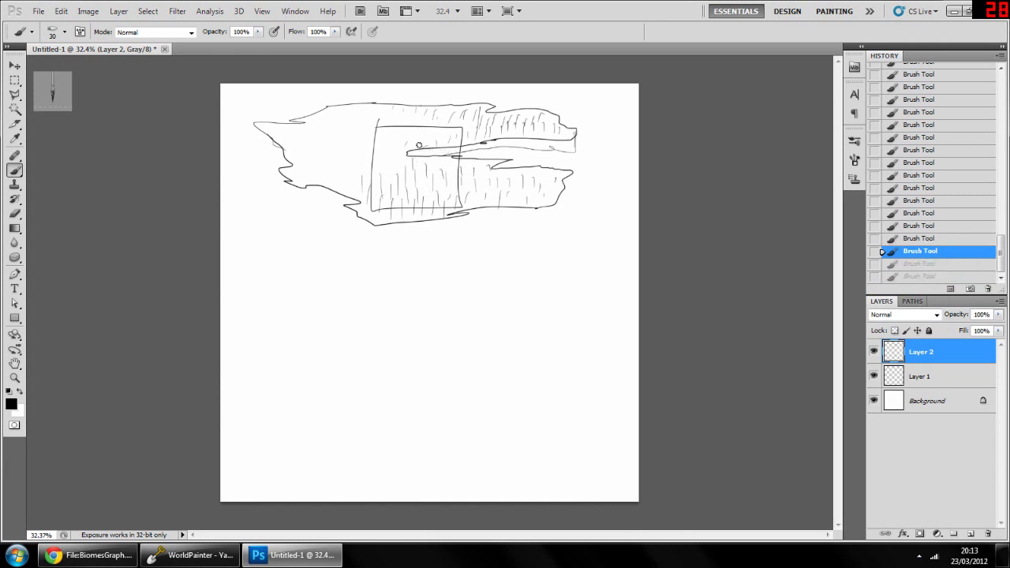
{"action": "left_click_drag", "start_coordinate": [419, 145], "coordinate": [449, 153]}
{"action": "left_click_drag", "start_coordinate": [466, 146], "coordinate": [482, 149]}
{"action": "left_click_drag", "start_coordinate": [491, 141], "coordinate": [509, 147]}
{"action": "left_click_drag", "start_coordinate": [522, 140], "coordinate": [548, 148]}
{"action": "left_click_drag", "start_coordinate": [559, 141], "coordinate": [559, 148]}
Add a hatched outer coastline around the lower arm's eastern end and radiating strokes at the inlet's mouth.
{"action": "mouse_move", "coordinate": [568, 142]}
{"action": "left_mouse_down"}
{"action": "mouse_move", "coordinate": [535, 193]}
{"action": "mouse_move", "coordinate": [573, 173]}
{"action": "mouse_move", "coordinate": [557, 206]}
{"action": "mouse_move", "coordinate": [457, 206]}
{"action": "left_mouse_up"}
{"action": "left_click_drag", "start_coordinate": [508, 208], "coordinate": [517, 212]}
{"action": "left_click_drag", "start_coordinate": [526, 209], "coordinate": [553, 208]}
{"action": "left_click_drag", "start_coordinate": [559, 193], "coordinate": [569, 190]}
{"action": "mouse_move", "coordinate": [586, 144]}
{"action": "left_mouse_down"}
{"action": "mouse_move", "coordinate": [566, 162]}
{"action": "mouse_move", "coordinate": [593, 165]}
{"action": "mouse_move", "coordinate": [585, 179]}
{"action": "left_mouse_up"}
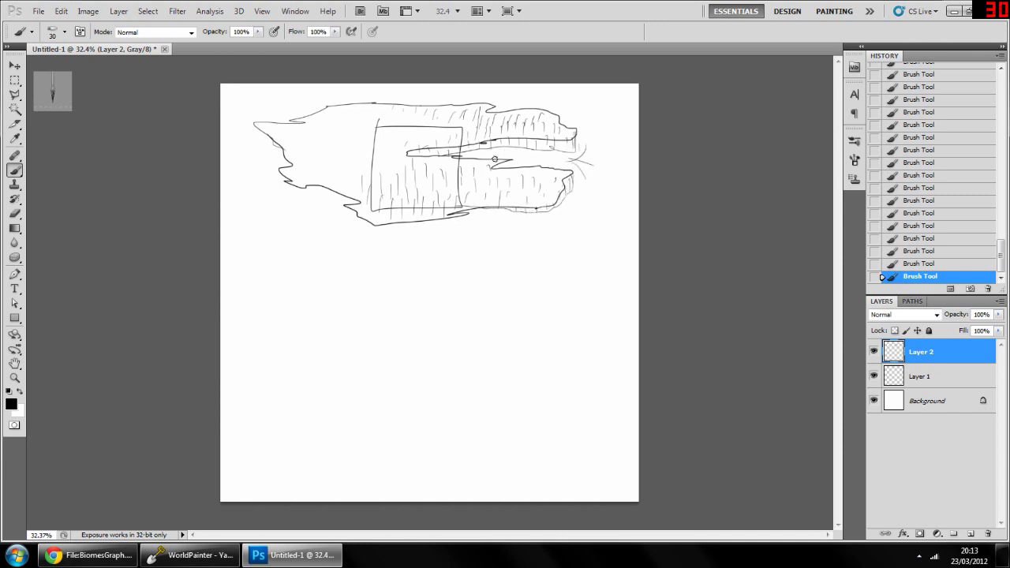
{"action": "left_click_drag", "start_coordinate": [508, 161], "coordinate": [499, 166]}
Fill a narrow band along the landmass's south-western coast with short hatch strokes.
{"action": "mouse_move", "coordinate": [304, 187]}
{"action": "left_mouse_down"}
{"action": "mouse_move", "coordinate": [312, 181]}
{"action": "mouse_move", "coordinate": [360, 196]}
{"action": "mouse_move", "coordinate": [310, 185]}
{"action": "left_mouse_up"}
{"action": "left_click_drag", "start_coordinate": [316, 180], "coordinate": [317, 186]}
{"action": "left_click_drag", "start_coordinate": [322, 181], "coordinate": [330, 187]}
{"action": "left_click_drag", "start_coordinate": [335, 183], "coordinate": [336, 190]}
{"action": "left_click_drag", "start_coordinate": [342, 185], "coordinate": [357, 197]}
Draw a chain of mountain peaks outside the landmass's western and south-western coast.
{"action": "mouse_move", "coordinate": [243, 162]}
{"action": "left_mouse_down"}
{"action": "mouse_move", "coordinate": [255, 141]}
{"action": "mouse_move", "coordinate": [285, 196]}
{"action": "mouse_move", "coordinate": [329, 204]}
{"action": "left_mouse_up"}
{"action": "left_click_drag", "start_coordinate": [317, 221], "coordinate": [344, 215]}
{"action": "left_click_drag", "start_coordinate": [274, 221], "coordinate": [293, 221]}
{"action": "left_click_drag", "start_coordinate": [262, 165], "coordinate": [279, 164]}
{"action": "mouse_move", "coordinate": [233, 147]}
{"action": "left_mouse_down"}
{"action": "mouse_move", "coordinate": [240, 137]}
{"action": "mouse_move", "coordinate": [249, 147]}
{"action": "left_mouse_up"}
Mark the landmass's western tip with a circled square and scatter small rounded patches and wavy marks across its interior.
{"action": "mouse_move", "coordinate": [236, 134]}
{"action": "left_mouse_down"}
{"action": "mouse_move", "coordinate": [270, 119]}
{"action": "mouse_move", "coordinate": [253, 129]}
{"action": "mouse_move", "coordinate": [306, 133]}
{"action": "mouse_move", "coordinate": [284, 140]}
{"action": "mouse_move", "coordinate": [312, 153]}
{"action": "left_mouse_up"}
{"action": "mouse_move", "coordinate": [310, 133]}
{"action": "left_mouse_down"}
{"action": "mouse_move", "coordinate": [324, 123]}
{"action": "mouse_move", "coordinate": [382, 139]}
{"action": "mouse_move", "coordinate": [369, 120]}
{"action": "left_mouse_up"}
{"action": "mouse_move", "coordinate": [344, 158]}
{"action": "left_mouse_down"}
{"action": "mouse_move", "coordinate": [373, 155]}
{"action": "mouse_move", "coordinate": [355, 144]}
{"action": "mouse_move", "coordinate": [384, 157]}
{"action": "mouse_move", "coordinate": [335, 138]}
{"action": "mouse_move", "coordinate": [342, 172]}
{"action": "mouse_move", "coordinate": [361, 141]}
{"action": "mouse_move", "coordinate": [339, 158]}
{"action": "left_mouse_up"}
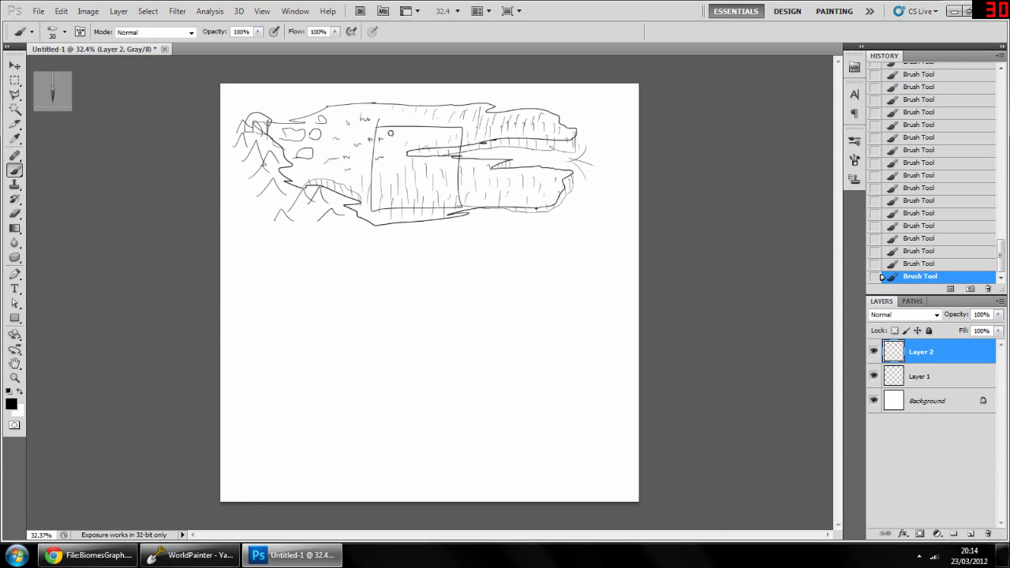
{"action": "mouse_move", "coordinate": [390, 133]}
{"action": "left_mouse_down"}
{"action": "mouse_move", "coordinate": [390, 119]}
{"action": "mouse_move", "coordinate": [348, 113]}
{"action": "left_mouse_up"}
Hide Layer 1 and outline a large rounded landmass on a new layer in the lower part of the canvas.
{"action": "left_click", "coordinate": [873, 376]}
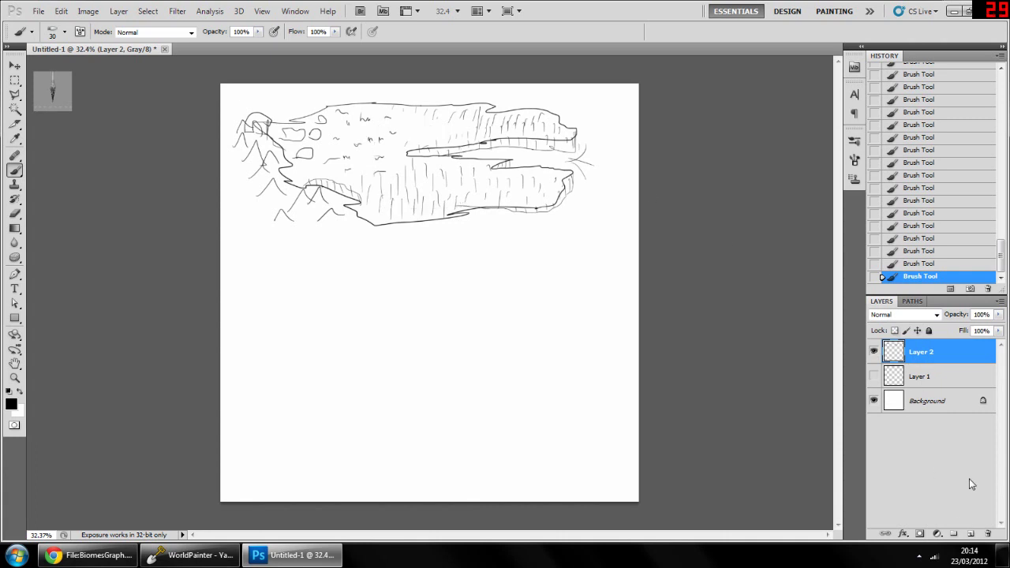
{"action": "left_click", "coordinate": [972, 534]}
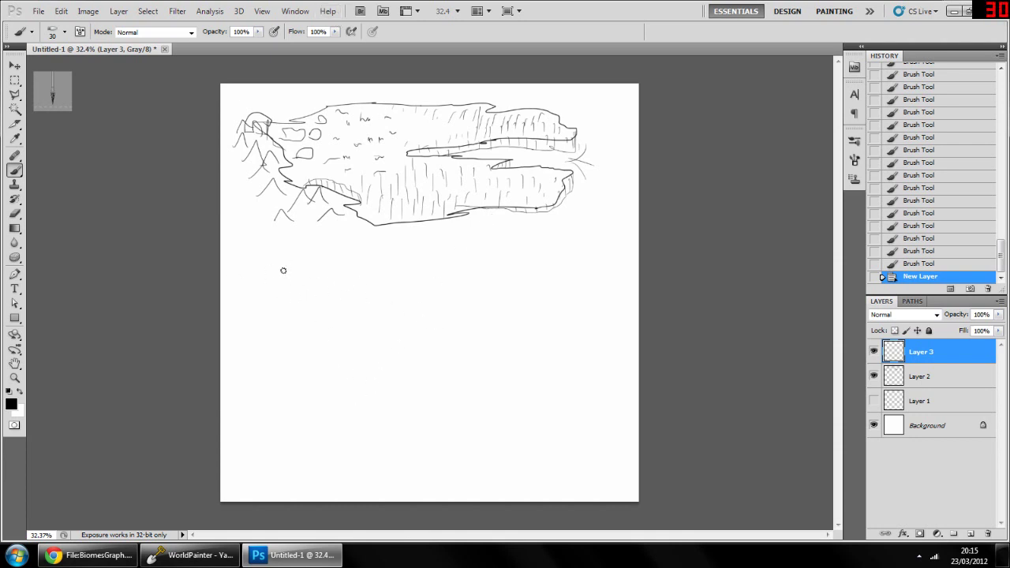
{"action": "mouse_move", "coordinate": [279, 275]}
{"action": "left_mouse_down"}
{"action": "mouse_move", "coordinate": [451, 238]}
{"action": "mouse_move", "coordinate": [485, 262]}
{"action": "mouse_move", "coordinate": [586, 282]}
{"action": "mouse_move", "coordinate": [560, 313]}
{"action": "mouse_move", "coordinate": [586, 346]}
{"action": "mouse_move", "coordinate": [570, 416]}
{"action": "mouse_move", "coordinate": [533, 448]}
{"action": "mouse_move", "coordinate": [321, 464]}
{"action": "mouse_move", "coordinate": [268, 397]}
{"action": "mouse_move", "coordinate": [258, 343]}
{"action": "mouse_move", "coordinate": [290, 269]}
{"action": "left_mouse_up"}
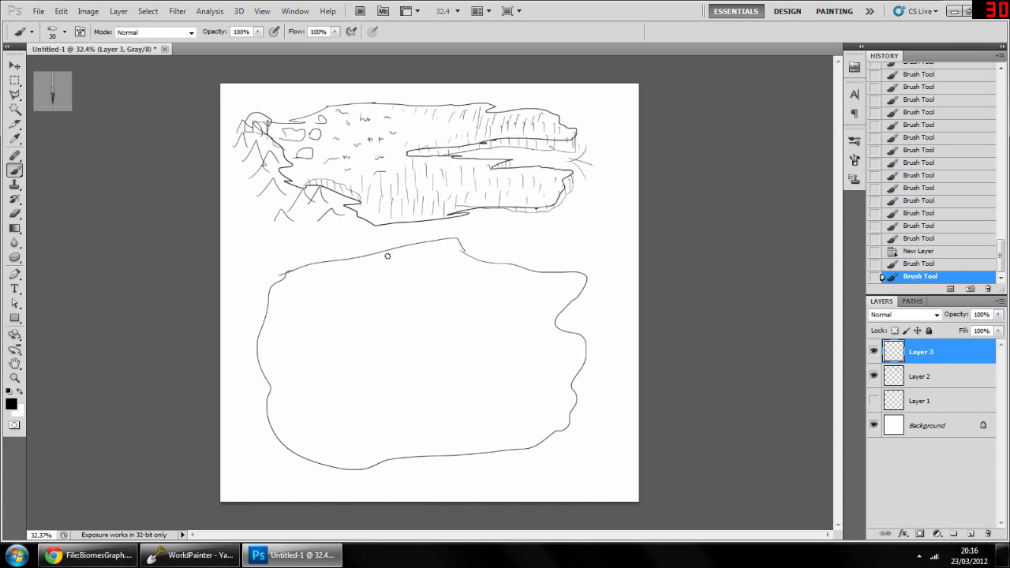
Continue the mountain peaks from the upper landmass diagonally across the lower landmass to its eastern coast.
{"action": "mouse_move", "coordinate": [332, 231]}
{"action": "left_mouse_down"}
{"action": "mouse_move", "coordinate": [363, 231]}
{"action": "mouse_move", "coordinate": [353, 247]}
{"action": "mouse_move", "coordinate": [412, 235]}
{"action": "mouse_move", "coordinate": [320, 208]}
{"action": "mouse_move", "coordinate": [474, 329]}
{"action": "mouse_move", "coordinate": [535, 346]}
{"action": "left_mouse_up"}
{"action": "mouse_move", "coordinate": [542, 351]}
{"action": "left_mouse_down"}
{"action": "mouse_move", "coordinate": [552, 332]}
{"action": "mouse_move", "coordinate": [561, 348]}
{"action": "left_mouse_up"}
{"action": "mouse_move", "coordinate": [564, 354]}
{"action": "left_mouse_down"}
{"action": "mouse_move", "coordinate": [574, 346]}
{"action": "mouse_move", "coordinate": [580, 357]}
{"action": "left_mouse_up"}
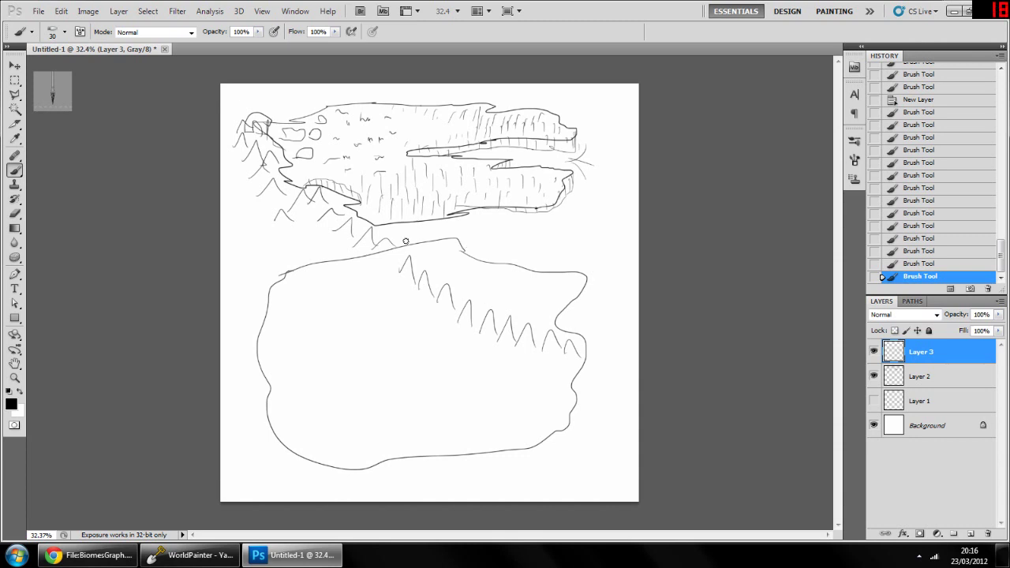
Draw mountain peaks along the lower landmass's north-eastern edge.
{"action": "mouse_move", "coordinate": [413, 251]}
{"action": "left_mouse_down"}
{"action": "mouse_move", "coordinate": [424, 232]}
{"action": "mouse_move", "coordinate": [425, 249]}
{"action": "left_mouse_up"}
{"action": "mouse_move", "coordinate": [440, 246]}
{"action": "left_mouse_down"}
{"action": "mouse_move", "coordinate": [451, 234]}
{"action": "mouse_move", "coordinate": [453, 248]}
{"action": "left_mouse_up"}
{"action": "mouse_move", "coordinate": [461, 252]}
{"action": "left_mouse_down"}
{"action": "mouse_move", "coordinate": [476, 239]}
{"action": "mouse_move", "coordinate": [476, 251]}
{"action": "mouse_move", "coordinate": [558, 246]}
{"action": "mouse_move", "coordinate": [582, 284]}
{"action": "mouse_move", "coordinate": [573, 298]}
{"action": "mouse_move", "coordinate": [582, 337]}
{"action": "left_mouse_up"}
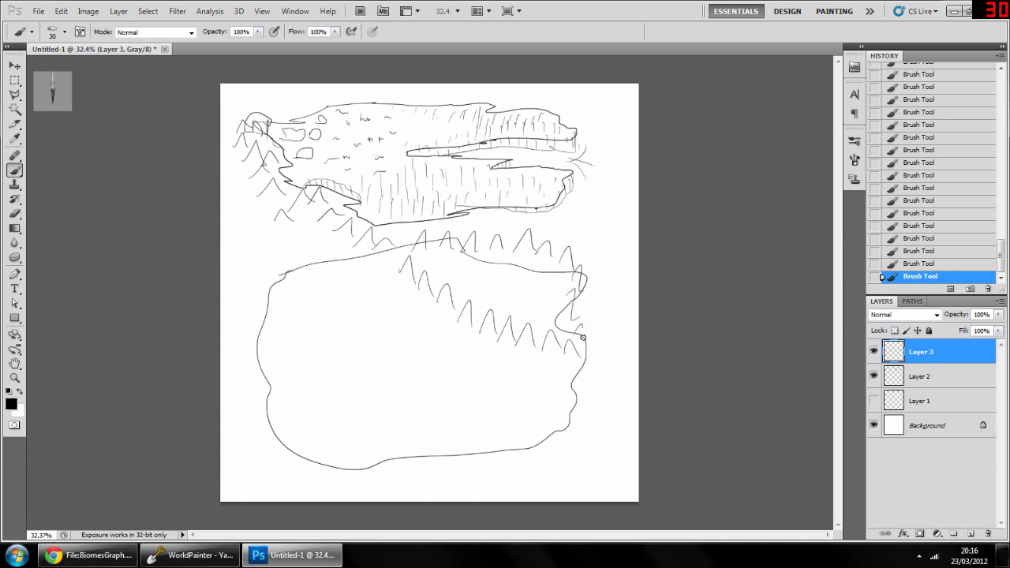
Erase the lower landmass's north-eastern coast and its peaks, and redraw them as a bolder curved edge lined with peaks.
{"action": "left_click", "coordinate": [16, 213]}
{"action": "mouse_move", "coordinate": [430, 247]}
{"action": "left_mouse_down"}
{"action": "mouse_move", "coordinate": [501, 235]}
{"action": "mouse_move", "coordinate": [493, 247]}
{"action": "mouse_move", "coordinate": [564, 254]}
{"action": "mouse_move", "coordinate": [584, 297]}
{"action": "mouse_move", "coordinate": [554, 302]}
{"action": "mouse_move", "coordinate": [594, 341]}
{"action": "left_mouse_up"}
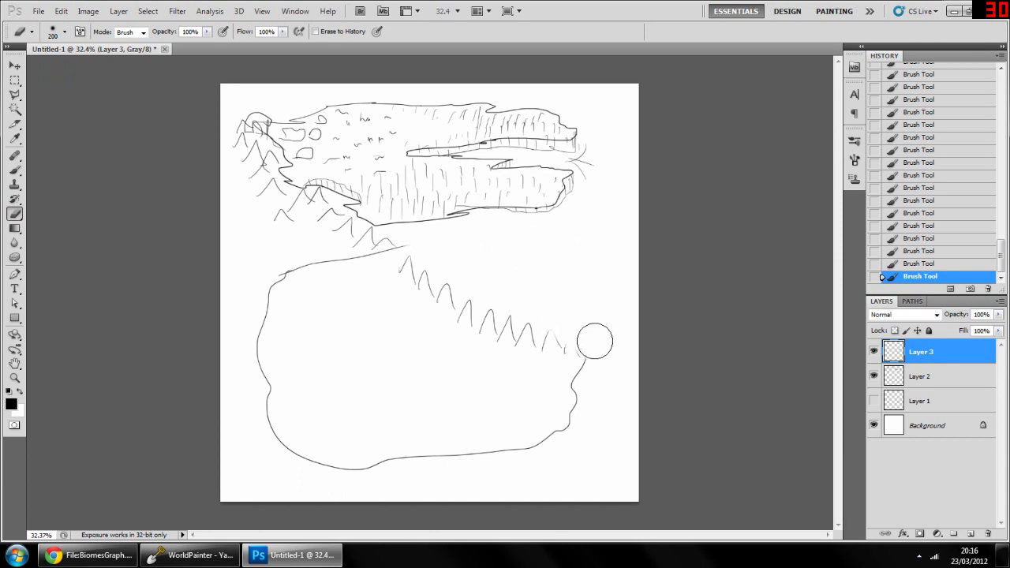
{"action": "left_click", "coordinate": [14, 171]}
{"action": "left_click_drag", "start_coordinate": [414, 249], "coordinate": [490, 254]}
{"action": "mouse_move", "coordinate": [505, 254]}
{"action": "left_mouse_down"}
{"action": "mouse_move", "coordinate": [580, 284]}
{"action": "mouse_move", "coordinate": [579, 350]}
{"action": "mouse_move", "coordinate": [590, 333]}
{"action": "mouse_move", "coordinate": [562, 354]}
{"action": "mouse_move", "coordinate": [575, 335]}
{"action": "mouse_move", "coordinate": [579, 358]}
{"action": "mouse_move", "coordinate": [580, 312]}
{"action": "mouse_move", "coordinate": [554, 261]}
{"action": "mouse_move", "coordinate": [491, 246]}
{"action": "mouse_move", "coordinate": [401, 249]}
{"action": "left_mouse_up"}
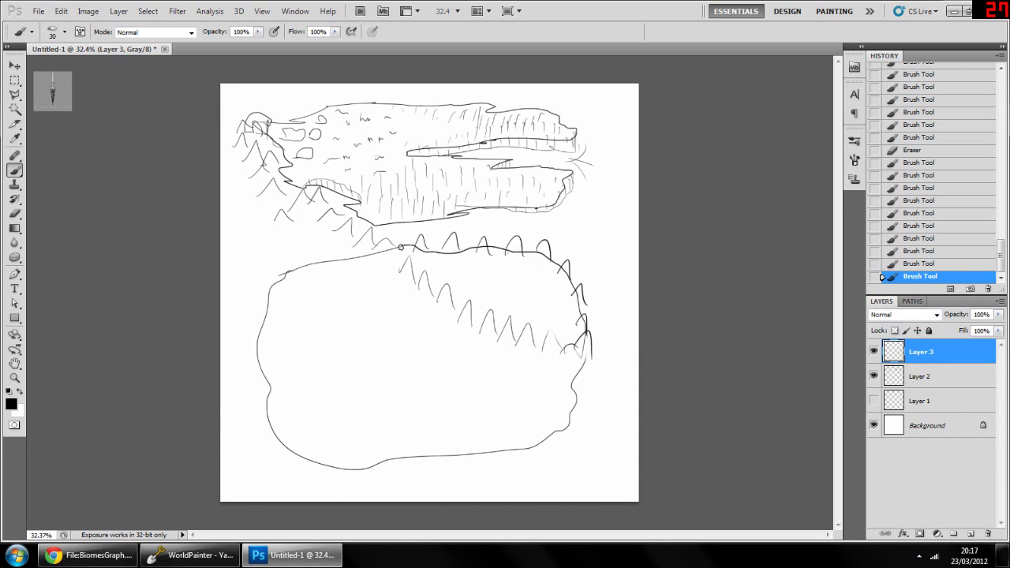
Fill the enclosed mountain region with branching lines and small peaks, and draw an oval lake on its southern edge.
{"action": "mouse_move", "coordinate": [485, 248]}
{"action": "left_mouse_down"}
{"action": "mouse_move", "coordinate": [504, 288]}
{"action": "mouse_move", "coordinate": [490, 264]}
{"action": "mouse_move", "coordinate": [462, 287]}
{"action": "mouse_move", "coordinate": [494, 275]}
{"action": "mouse_move", "coordinate": [488, 289]}
{"action": "mouse_move", "coordinate": [501, 284]}
{"action": "mouse_move", "coordinate": [493, 261]}
{"action": "mouse_move", "coordinate": [440, 265]}
{"action": "left_mouse_up"}
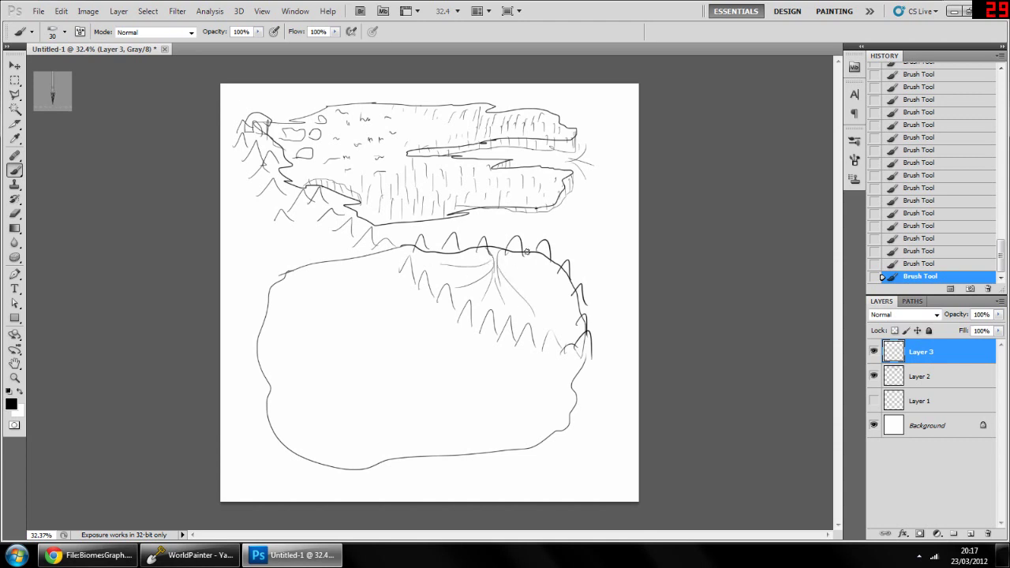
{"action": "mouse_move", "coordinate": [510, 275]}
{"action": "left_mouse_down"}
{"action": "mouse_move", "coordinate": [552, 279]}
{"action": "mouse_move", "coordinate": [558, 294]}
{"action": "mouse_move", "coordinate": [532, 304]}
{"action": "mouse_move", "coordinate": [565, 320]}
{"action": "mouse_move", "coordinate": [513, 284]}
{"action": "mouse_move", "coordinate": [490, 295]}
{"action": "left_mouse_up"}
{"action": "mouse_move", "coordinate": [424, 264]}
{"action": "left_mouse_down"}
{"action": "mouse_move", "coordinate": [454, 267]}
{"action": "mouse_move", "coordinate": [434, 282]}
{"action": "mouse_move", "coordinate": [460, 290]}
{"action": "mouse_move", "coordinate": [467, 253]}
{"action": "mouse_move", "coordinate": [454, 262]}
{"action": "mouse_move", "coordinate": [481, 258]}
{"action": "left_mouse_up"}
{"action": "left_click_drag", "start_coordinate": [471, 291], "coordinate": [478, 297]}
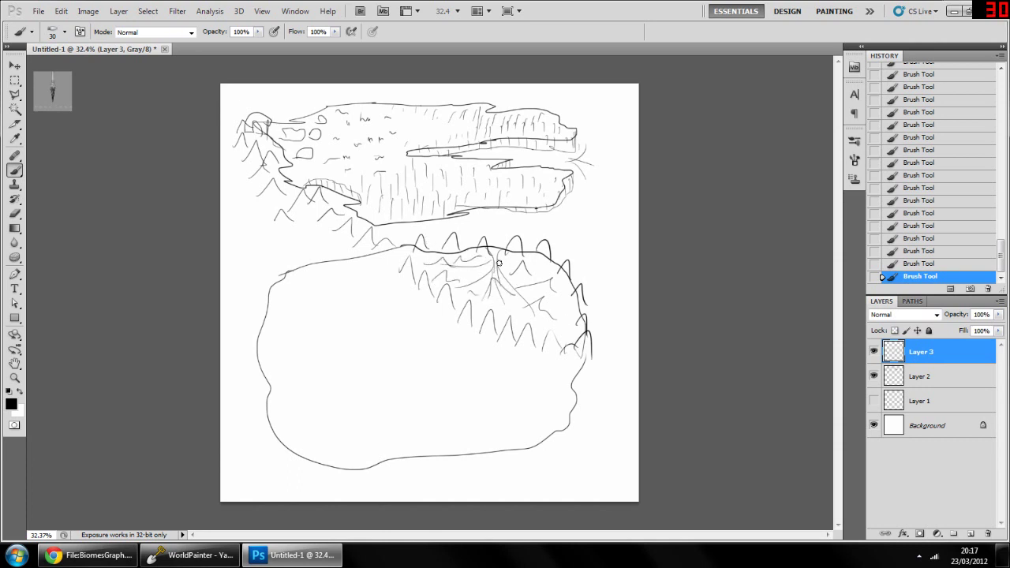
{"action": "mouse_move", "coordinate": [497, 264]}
{"action": "left_mouse_down"}
{"action": "mouse_move", "coordinate": [569, 292]}
{"action": "mouse_move", "coordinate": [549, 309]}
{"action": "mouse_move", "coordinate": [549, 328]}
{"action": "mouse_move", "coordinate": [526, 277]}
{"action": "left_mouse_up"}
{"action": "mouse_move", "coordinate": [474, 300]}
{"action": "left_mouse_down"}
{"action": "mouse_move", "coordinate": [480, 325]}
{"action": "mouse_move", "coordinate": [480, 306]}
{"action": "mouse_move", "coordinate": [443, 297]}
{"action": "mouse_move", "coordinate": [474, 321]}
{"action": "mouse_move", "coordinate": [466, 301]}
{"action": "mouse_move", "coordinate": [439, 303]}
{"action": "mouse_move", "coordinate": [434, 322]}
{"action": "mouse_move", "coordinate": [478, 339]}
{"action": "mouse_move", "coordinate": [491, 333]}
{"action": "mouse_move", "coordinate": [449, 297]}
{"action": "mouse_move", "coordinate": [503, 314]}
{"action": "left_mouse_up"}
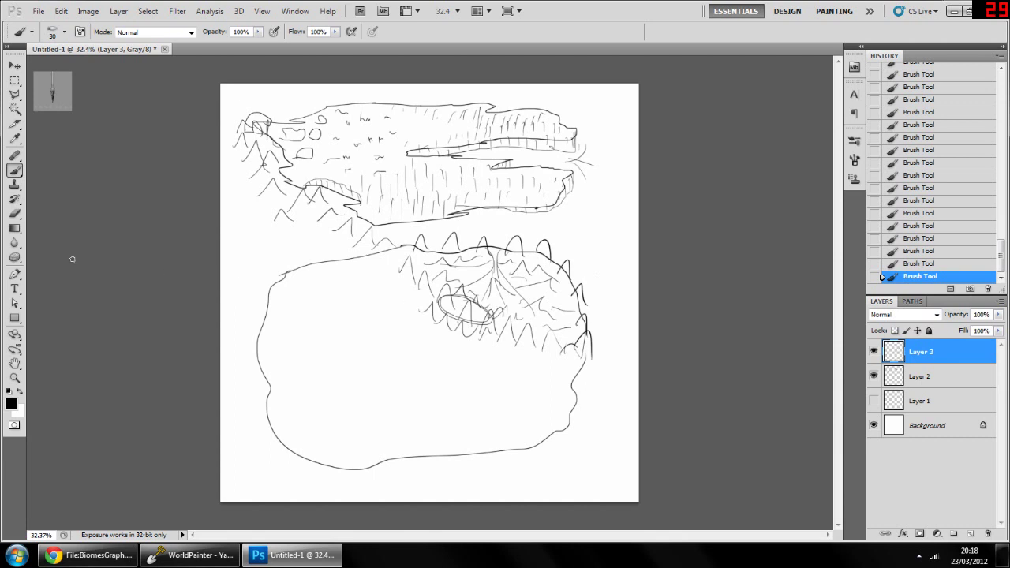
Erase the peak strokes inside the oval lake with a smaller eraser and redraw it with horizontal water lines.
{"action": "key", "text": "e"}
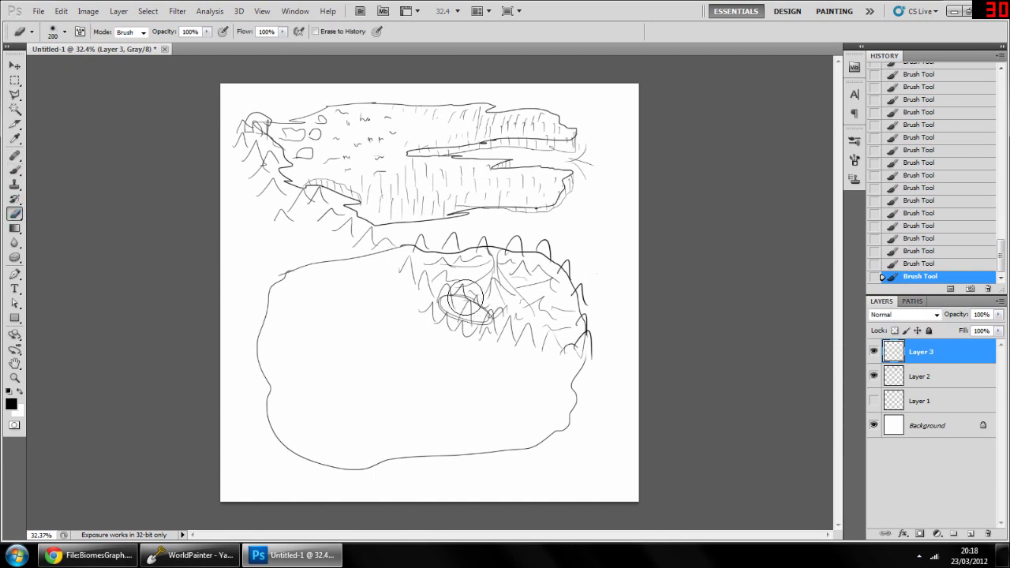
{"action": "key", "text": "bracketleft"}
{"action": "key", "text": "bracketleft"}
{"action": "key", "text": "bracketleft"}
{"action": "key", "text": "bracketleft"}
{"action": "mouse_move", "coordinate": [466, 306]}
{"action": "left_mouse_down"}
{"action": "mouse_move", "coordinate": [493, 320]}
{"action": "mouse_move", "coordinate": [443, 304]}
{"action": "mouse_move", "coordinate": [481, 302]}
{"action": "mouse_move", "coordinate": [493, 319]}
{"action": "mouse_move", "coordinate": [454, 315]}
{"action": "mouse_move", "coordinate": [440, 299]}
{"action": "mouse_move", "coordinate": [509, 307]}
{"action": "mouse_move", "coordinate": [451, 305]}
{"action": "mouse_move", "coordinate": [492, 318]}
{"action": "left_mouse_up"}
{"action": "left_click", "coordinate": [15, 170]}
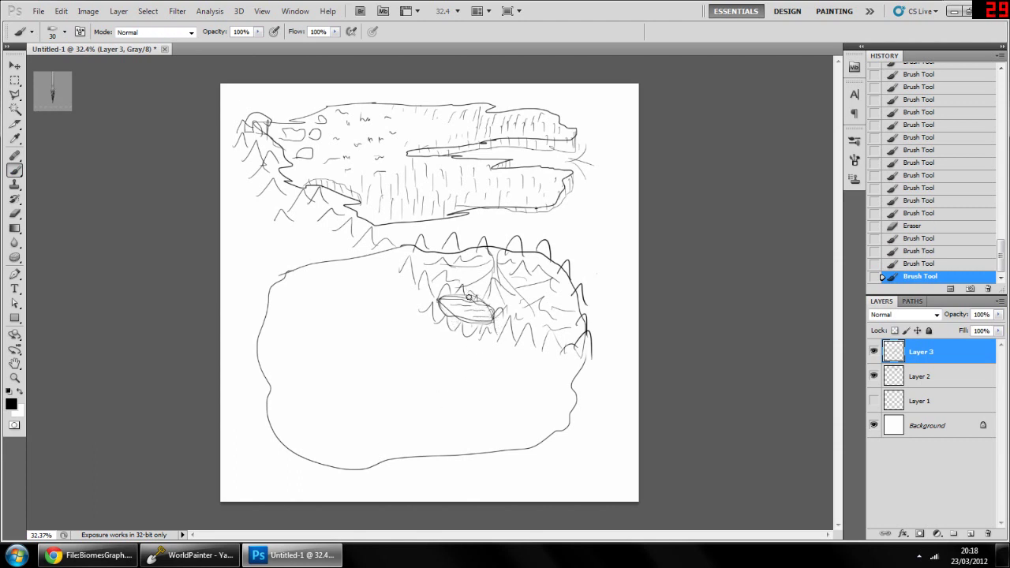
Draw a river from the mountain edge through the lake down to the south-western coast, splitting around a delta.
{"action": "mouse_move", "coordinate": [470, 296]}
{"action": "left_mouse_down"}
{"action": "mouse_move", "coordinate": [498, 294]}
{"action": "mouse_move", "coordinate": [483, 299]}
{"action": "mouse_move", "coordinate": [493, 251]}
{"action": "left_mouse_up"}
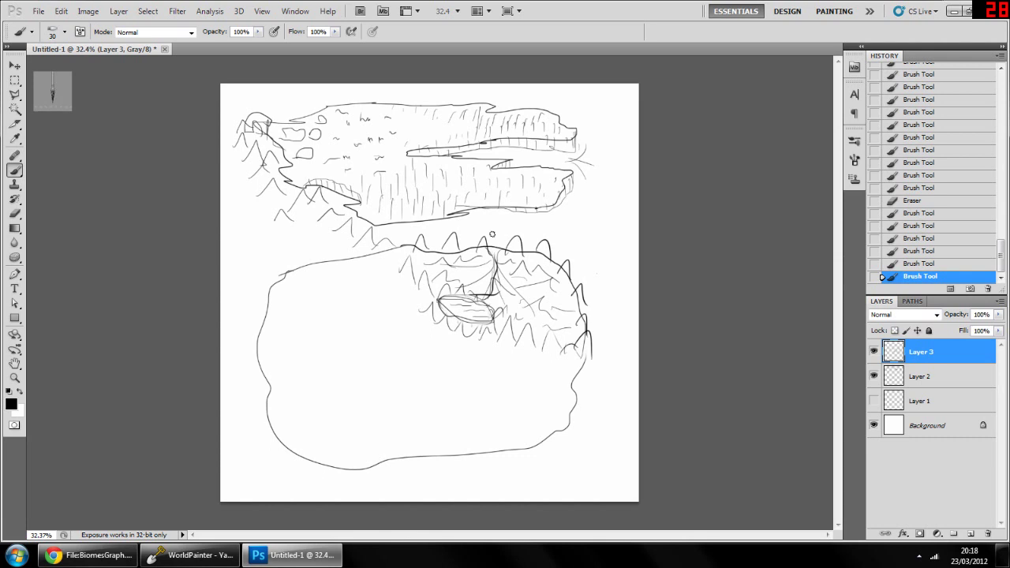
{"action": "mouse_move", "coordinate": [450, 316]}
{"action": "left_mouse_down"}
{"action": "mouse_move", "coordinate": [450, 333]}
{"action": "mouse_move", "coordinate": [375, 402]}
{"action": "mouse_move", "coordinate": [274, 425]}
{"action": "left_mouse_up"}
{"action": "left_click_drag", "start_coordinate": [355, 411], "coordinate": [349, 464]}
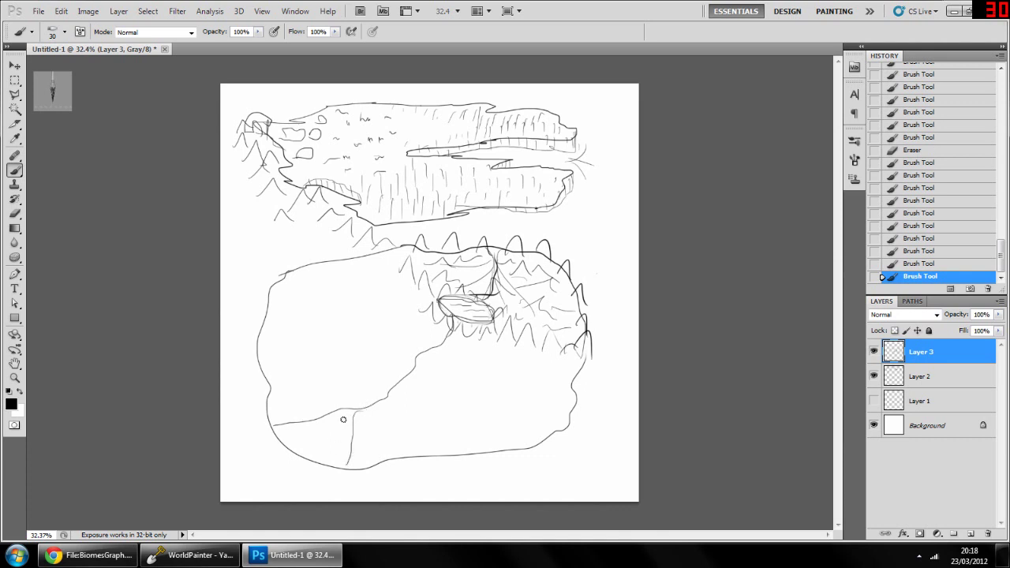
Fill the river delta with branching channels and add short strokes in the water off its coast.
{"action": "mouse_move", "coordinate": [338, 421]}
{"action": "left_mouse_down"}
{"action": "mouse_move", "coordinate": [311, 438]}
{"action": "mouse_move", "coordinate": [340, 421]}
{"action": "mouse_move", "coordinate": [317, 444]}
{"action": "mouse_move", "coordinate": [341, 442]}
{"action": "mouse_move", "coordinate": [327, 463]}
{"action": "mouse_move", "coordinate": [342, 454]}
{"action": "mouse_move", "coordinate": [329, 467]}
{"action": "mouse_move", "coordinate": [343, 456]}
{"action": "mouse_move", "coordinate": [343, 468]}
{"action": "mouse_move", "coordinate": [317, 448]}
{"action": "mouse_move", "coordinate": [307, 459]}
{"action": "mouse_move", "coordinate": [320, 442]}
{"action": "mouse_move", "coordinate": [293, 458]}
{"action": "mouse_move", "coordinate": [311, 436]}
{"action": "mouse_move", "coordinate": [302, 434]}
{"action": "mouse_move", "coordinate": [279, 441]}
{"action": "mouse_move", "coordinate": [289, 433]}
{"action": "mouse_move", "coordinate": [292, 448]}
{"action": "mouse_move", "coordinate": [263, 449]}
{"action": "mouse_move", "coordinate": [268, 434]}
{"action": "mouse_move", "coordinate": [243, 442]}
{"action": "mouse_move", "coordinate": [259, 461]}
{"action": "left_mouse_up"}
{"action": "left_click_drag", "start_coordinate": [276, 463], "coordinate": [285, 477]}
{"action": "left_click_drag", "start_coordinate": [300, 475], "coordinate": [301, 488]}
{"action": "mouse_move", "coordinate": [315, 477]}
{"action": "left_mouse_down"}
{"action": "mouse_move", "coordinate": [316, 489]}
{"action": "mouse_move", "coordinate": [335, 490]}
{"action": "left_mouse_up"}
{"action": "left_click_drag", "start_coordinate": [345, 483], "coordinate": [350, 493]}
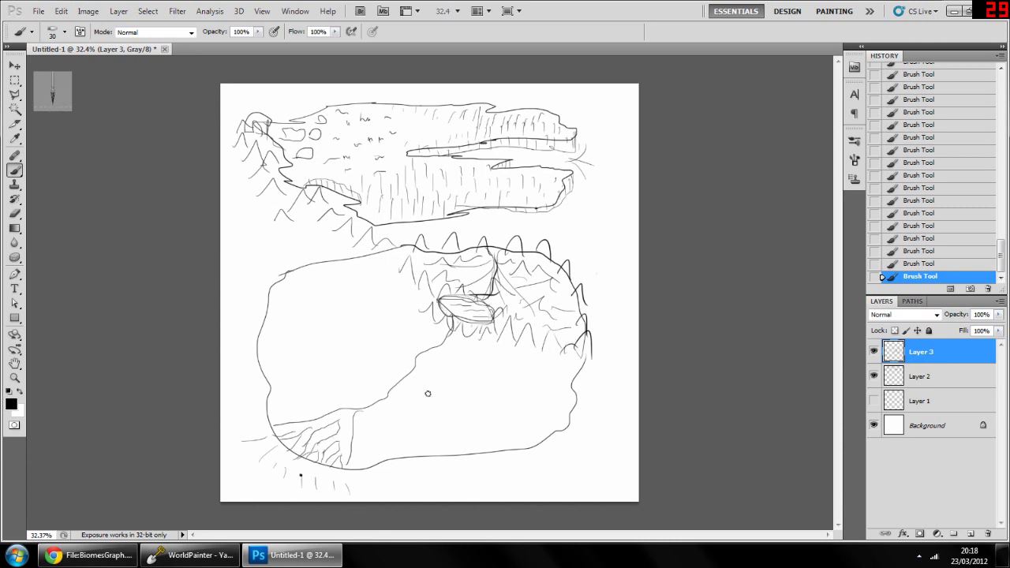
Draw the lower river's second bank and curved region boundaries from the river to the western and southern coasts.
{"action": "left_click_drag", "start_coordinate": [360, 417], "coordinate": [455, 332]}
{"action": "mouse_move", "coordinate": [265, 374]}
{"action": "left_mouse_down"}
{"action": "mouse_move", "coordinate": [297, 361]}
{"action": "mouse_move", "coordinate": [276, 372]}
{"action": "mouse_move", "coordinate": [353, 362]}
{"action": "mouse_move", "coordinate": [324, 362]}
{"action": "mouse_move", "coordinate": [405, 388]}
{"action": "mouse_move", "coordinate": [377, 368]}
{"action": "mouse_move", "coordinate": [422, 419]}
{"action": "left_mouse_up"}
{"action": "left_click_drag", "start_coordinate": [421, 414], "coordinate": [423, 456]}
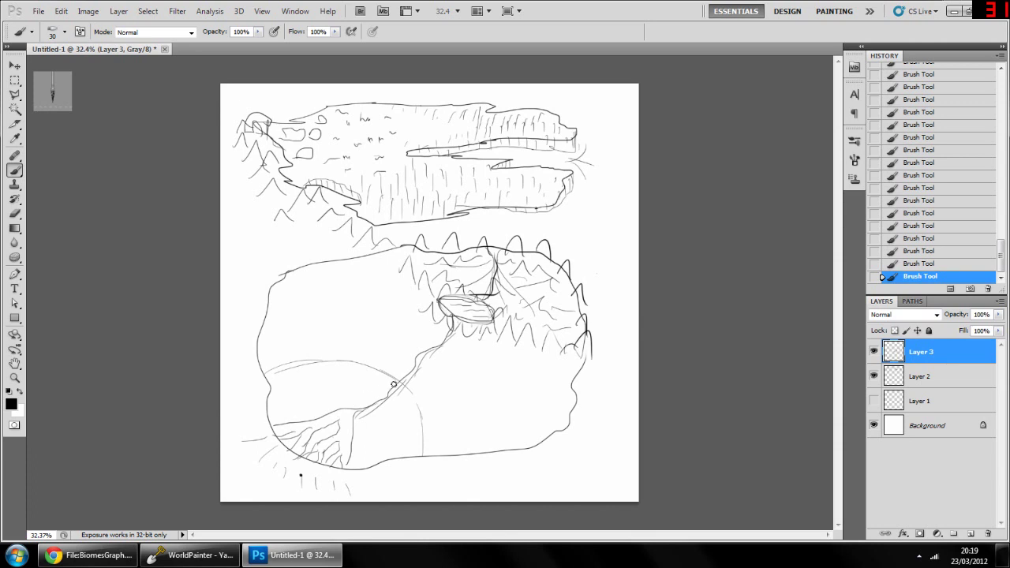
Add a row of short tick marks along the lower river's northern bank.
{"action": "left_click_drag", "start_coordinate": [387, 380], "coordinate": [387, 395]}
{"action": "left_click_drag", "start_coordinate": [383, 386], "coordinate": [372, 402]}
{"action": "left_click_drag", "start_coordinate": [368, 402], "coordinate": [357, 406]}
{"action": "left_click_drag", "start_coordinate": [345, 404], "coordinate": [335, 410]}
{"action": "left_click_drag", "start_coordinate": [314, 410], "coordinate": [296, 419]}
{"action": "left_click_drag", "start_coordinate": [289, 417], "coordinate": [286, 422]}
Draw a cactus-like plant symbol in each of the two bounded regions beside the lower river.
{"action": "left_click_drag", "start_coordinate": [313, 383], "coordinate": [310, 394]}
{"action": "left_click_drag", "start_coordinate": [392, 427], "coordinate": [397, 439]}
{"action": "left_click_drag", "start_coordinate": [386, 429], "coordinate": [400, 425]}
{"action": "left_click_drag", "start_coordinate": [306, 378], "coordinate": [320, 377]}
Draw long rolling hill lines across the lower landmass's south-eastern region.
{"action": "mouse_move", "coordinate": [414, 390]}
{"action": "left_mouse_down"}
{"action": "mouse_move", "coordinate": [461, 376]}
{"action": "mouse_move", "coordinate": [517, 382]}
{"action": "left_mouse_up"}
{"action": "mouse_move", "coordinate": [435, 404]}
{"action": "left_mouse_down"}
{"action": "mouse_move", "coordinate": [505, 400]}
{"action": "mouse_move", "coordinate": [497, 419]}
{"action": "mouse_move", "coordinate": [538, 426]}
{"action": "left_mouse_up"}
{"action": "left_click_drag", "start_coordinate": [483, 364], "coordinate": [552, 379]}
{"action": "left_click_drag", "start_coordinate": [500, 400], "coordinate": [560, 391]}
{"action": "left_click_drag", "start_coordinate": [432, 439], "coordinate": [492, 438]}
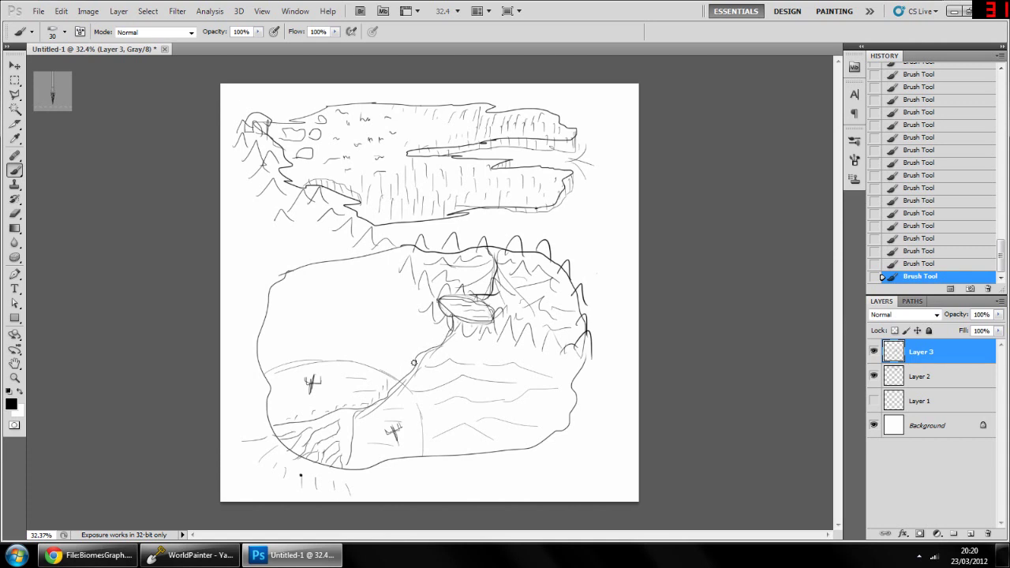
Draw two winding lines from the river to the western coast, just above the northern plant region.
{"action": "left_click_drag", "start_coordinate": [413, 361], "coordinate": [392, 369]}
{"action": "key", "text": "ctrl+z"}
{"action": "left_click_drag", "start_coordinate": [413, 361], "coordinate": [258, 335]}
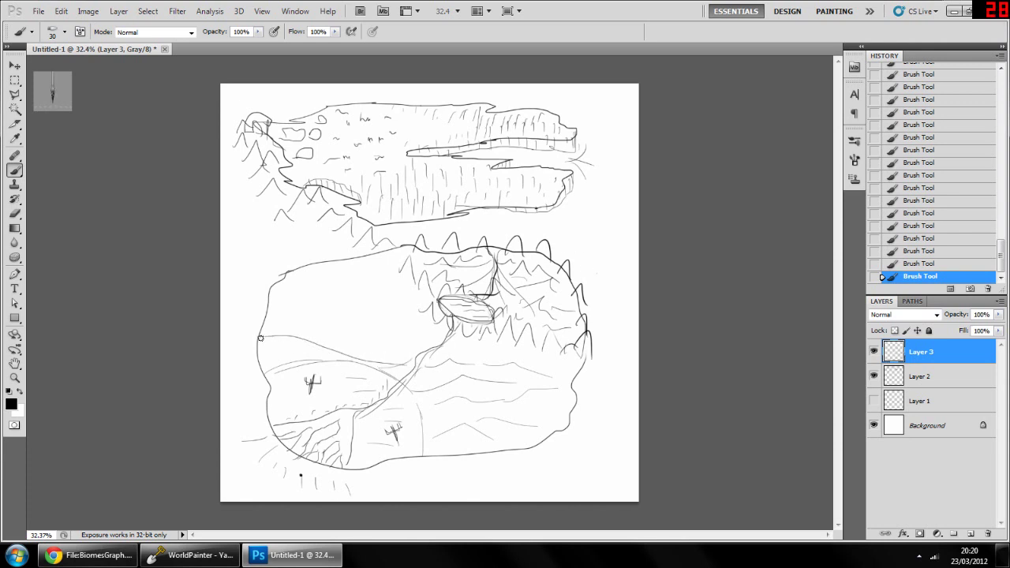
{"action": "mouse_move", "coordinate": [409, 365]}
{"action": "left_mouse_down"}
{"action": "mouse_move", "coordinate": [379, 371]}
{"action": "mouse_move", "coordinate": [280, 347]}
{"action": "mouse_move", "coordinate": [265, 354]}
{"action": "mouse_move", "coordinate": [296, 357]}
{"action": "mouse_move", "coordinate": [258, 365]}
{"action": "left_mouse_up"}
Draw lines branching up the lower landmass's western coast and a cluster of small rounded shapes just offshore.
{"action": "mouse_move", "coordinate": [296, 339]}
{"action": "left_mouse_down"}
{"action": "mouse_move", "coordinate": [264, 306]}
{"action": "mouse_move", "coordinate": [274, 279]}
{"action": "mouse_move", "coordinate": [257, 325]}
{"action": "mouse_move", "coordinate": [274, 305]}
{"action": "mouse_move", "coordinate": [253, 290]}
{"action": "mouse_move", "coordinate": [252, 332]}
{"action": "mouse_move", "coordinate": [271, 269]}
{"action": "mouse_move", "coordinate": [260, 269]}
{"action": "left_mouse_up"}
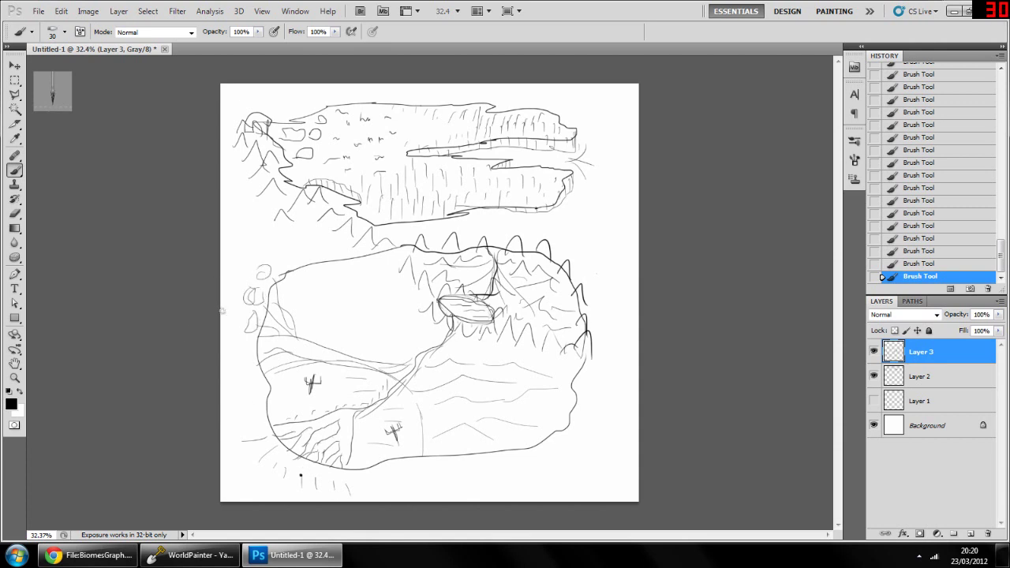
{"action": "mouse_move", "coordinate": [235, 305]}
{"action": "left_mouse_down"}
{"action": "mouse_move", "coordinate": [230, 317]}
{"action": "mouse_move", "coordinate": [257, 256]}
{"action": "mouse_move", "coordinate": [276, 260]}
{"action": "left_mouse_up"}
{"action": "mouse_move", "coordinate": [240, 341]}
{"action": "left_mouse_down"}
{"action": "mouse_move", "coordinate": [233, 348]}
{"action": "mouse_move", "coordinate": [230, 323]}
{"action": "mouse_move", "coordinate": [254, 348]}
{"action": "mouse_move", "coordinate": [253, 337]}
{"action": "left_mouse_up"}
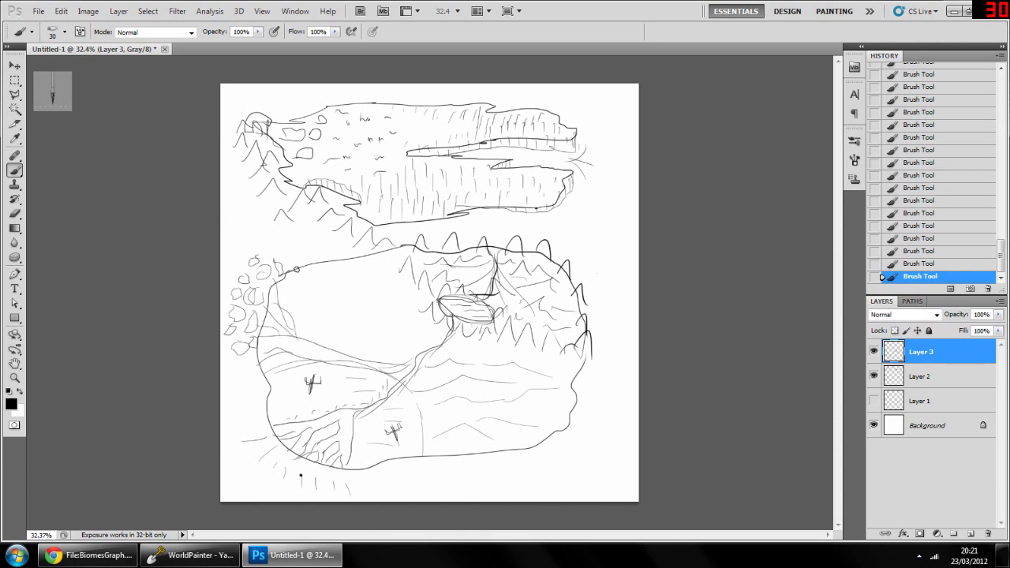
Draw a curved boundary line across the lower landmass's north-western corner to the western coast, and add strokes along the coast below it.
{"action": "mouse_move", "coordinate": [298, 257]}
{"action": "left_mouse_down"}
{"action": "mouse_move", "coordinate": [313, 334]}
{"action": "mouse_move", "coordinate": [316, 305]}
{"action": "mouse_move", "coordinate": [295, 367]}
{"action": "mouse_move", "coordinate": [247, 401]}
{"action": "left_mouse_up"}
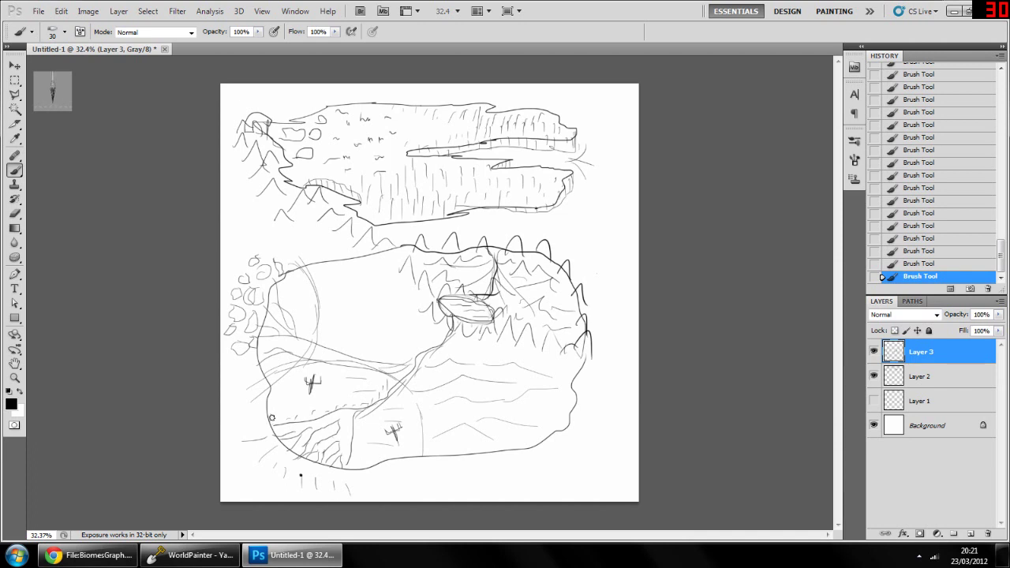
{"action": "left_click_drag", "start_coordinate": [272, 421], "coordinate": [277, 377]}
{"action": "mouse_move", "coordinate": [269, 413]}
{"action": "left_mouse_down"}
{"action": "mouse_move", "coordinate": [272, 391]}
{"action": "mouse_move", "coordinate": [272, 407]}
{"action": "left_mouse_up"}
Draw a row of small jagged peaks along the lower landmass's north-western coast.
{"action": "mouse_move", "coordinate": [363, 264]}
{"action": "left_mouse_down"}
{"action": "mouse_move", "coordinate": [386, 254]}
{"action": "mouse_move", "coordinate": [365, 241]}
{"action": "mouse_move", "coordinate": [362, 260]}
{"action": "mouse_move", "coordinate": [344, 253]}
{"action": "mouse_move", "coordinate": [345, 264]}
{"action": "mouse_move", "coordinate": [329, 255]}
{"action": "mouse_move", "coordinate": [325, 264]}
{"action": "mouse_move", "coordinate": [316, 255]}
{"action": "mouse_move", "coordinate": [309, 268]}
{"action": "mouse_move", "coordinate": [339, 255]}
{"action": "left_mouse_up"}
{"action": "mouse_move", "coordinate": [342, 255]}
{"action": "left_mouse_down"}
{"action": "mouse_move", "coordinate": [350, 247]}
{"action": "mouse_move", "coordinate": [357, 257]}
{"action": "left_mouse_up"}
{"action": "left_click_drag", "start_coordinate": [360, 256], "coordinate": [373, 242]}
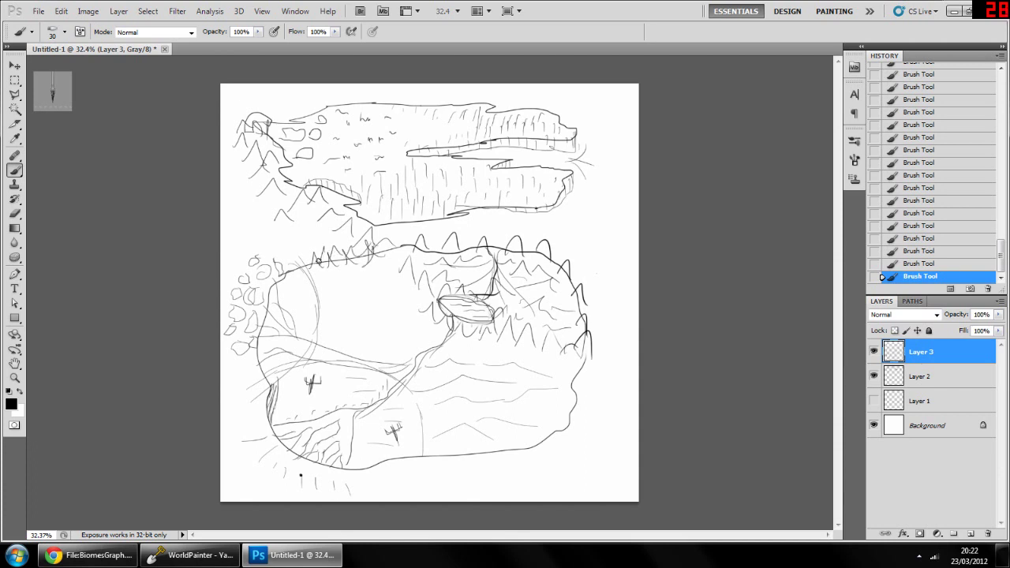
Thicken the curved boundary line in the lower landmass's north-west with repeated strokes down to the western coast.
{"action": "mouse_move", "coordinate": [302, 266]}
{"action": "left_mouse_down"}
{"action": "mouse_move", "coordinate": [310, 262]}
{"action": "mouse_move", "coordinate": [301, 261]}
{"action": "mouse_move", "coordinate": [322, 285]}
{"action": "mouse_move", "coordinate": [325, 340]}
{"action": "mouse_move", "coordinate": [272, 389]}
{"action": "left_mouse_up"}
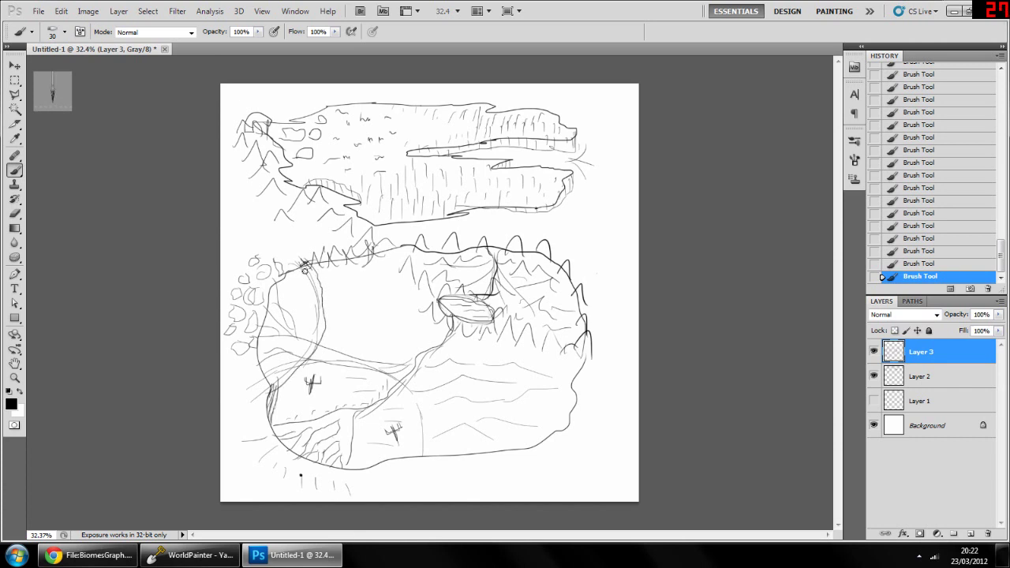
{"action": "mouse_move", "coordinate": [302, 268]}
{"action": "left_mouse_down"}
{"action": "mouse_move", "coordinate": [313, 296]}
{"action": "mouse_move", "coordinate": [313, 352]}
{"action": "mouse_move", "coordinate": [269, 380]}
{"action": "left_mouse_up"}
{"action": "mouse_move", "coordinate": [307, 272]}
{"action": "left_mouse_down"}
{"action": "mouse_move", "coordinate": [322, 304]}
{"action": "mouse_move", "coordinate": [308, 352]}
{"action": "left_mouse_up"}
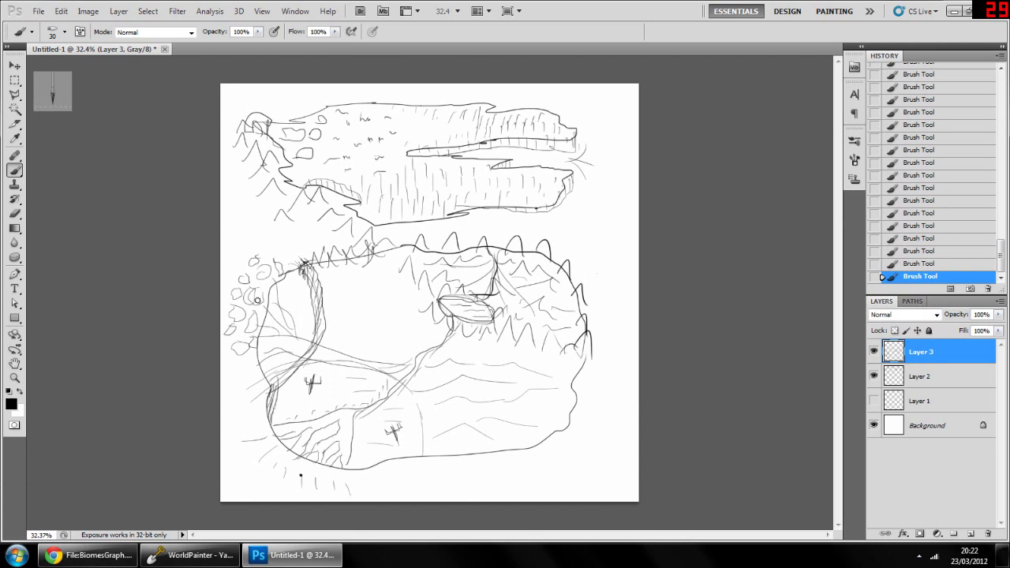
{"action": "mouse_move", "coordinate": [244, 280]}
{"action": "left_mouse_down"}
{"action": "mouse_move", "coordinate": [255, 354]}
{"action": "mouse_move", "coordinate": [302, 335]}
{"action": "mouse_move", "coordinate": [267, 280]}
{"action": "mouse_move", "coordinate": [238, 283]}
{"action": "left_mouse_up"}
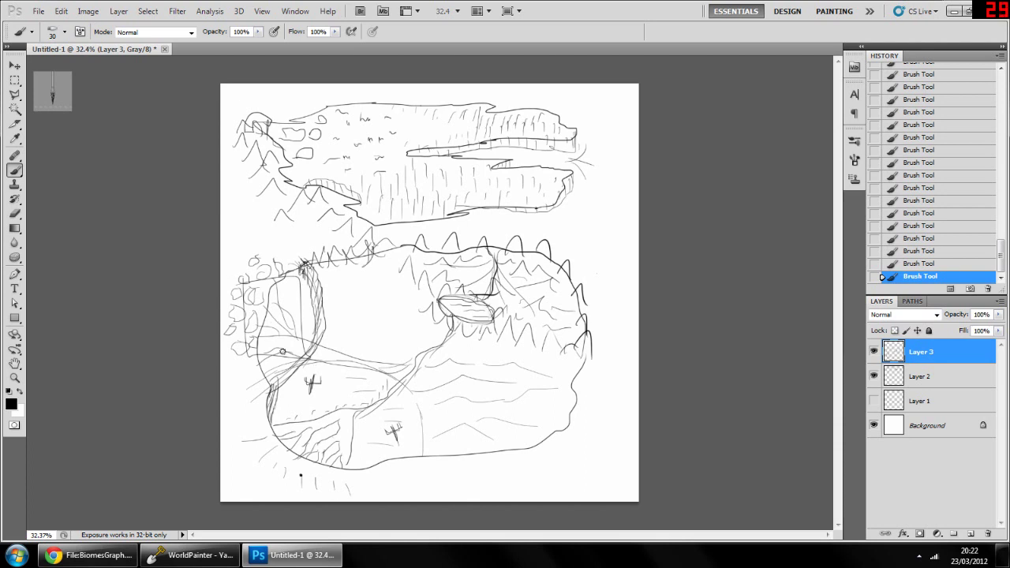
{"action": "key", "text": "ctrl+z"}
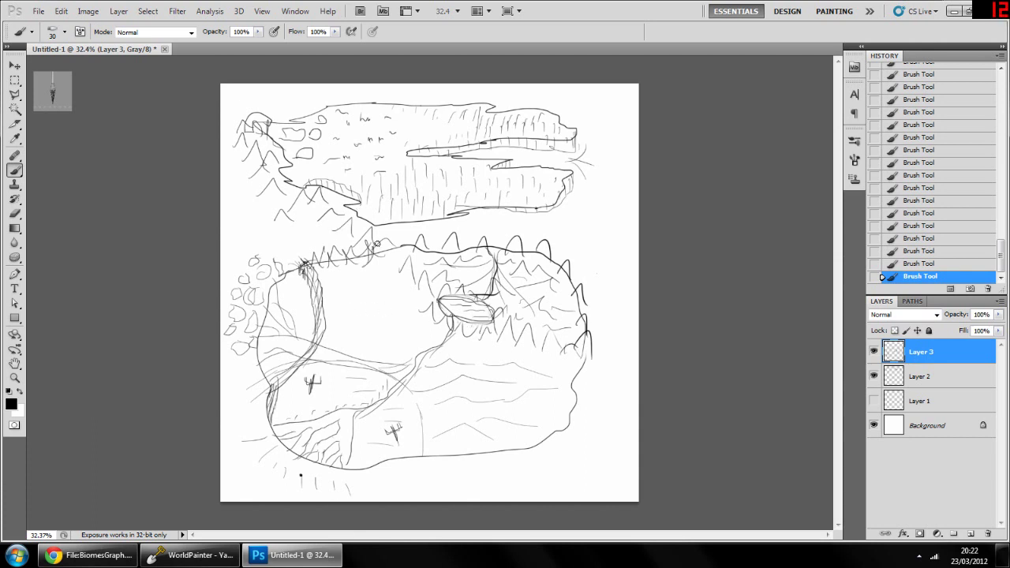
{"action": "mouse_move", "coordinate": [396, 259]}
{"action": "left_mouse_down"}
{"action": "mouse_move", "coordinate": [338, 272]}
{"action": "mouse_move", "coordinate": [374, 255]}
{"action": "left_mouse_up"}
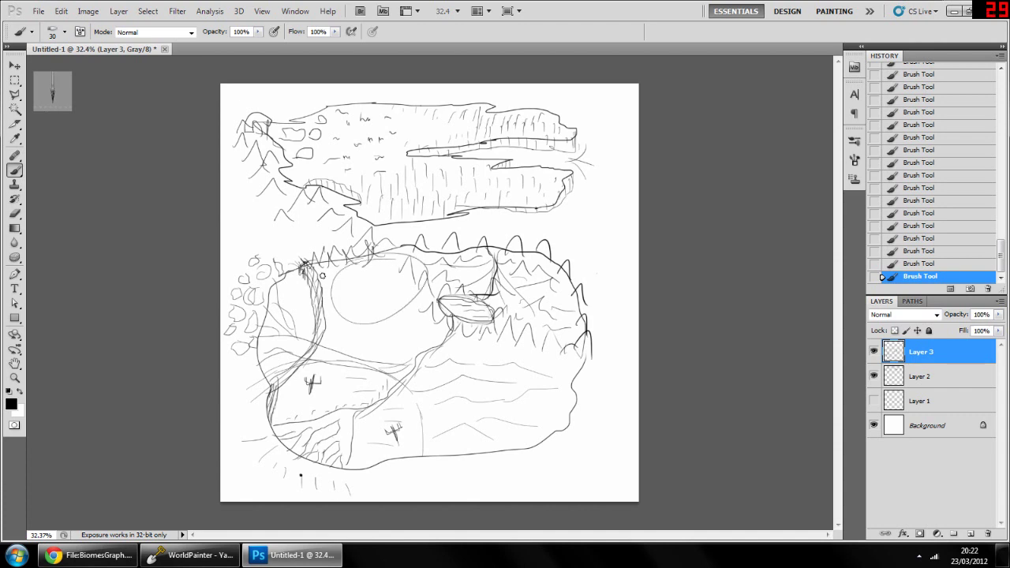
{"action": "key", "text": "ctrl+z"}
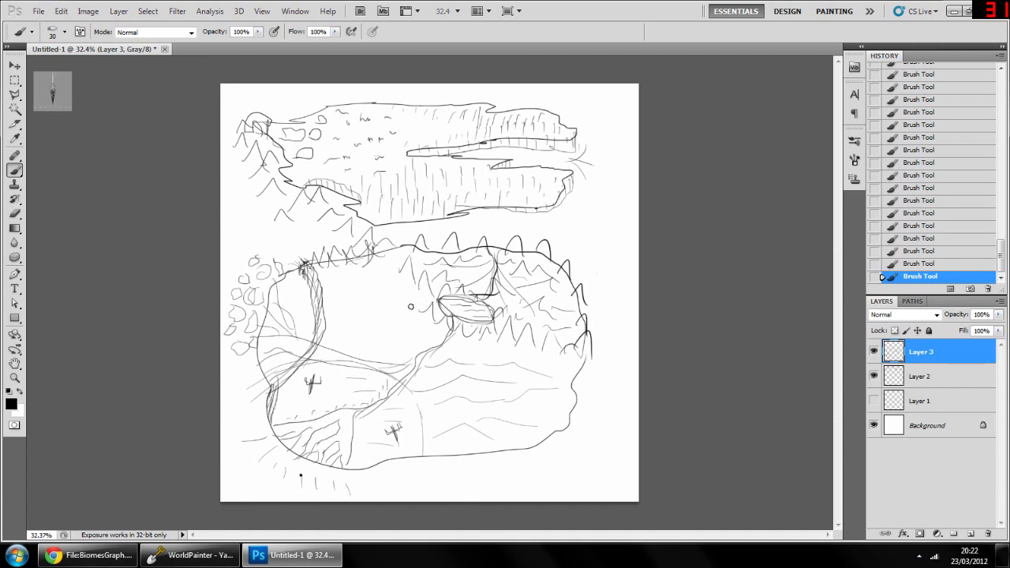
Draw pointed peaks west of the lake, and strokes beside the curved boundary with a large flat-topped tree symbol in the north-west.
{"action": "mouse_move", "coordinate": [411, 300]}
{"action": "left_mouse_down"}
{"action": "mouse_move", "coordinate": [414, 323]}
{"action": "mouse_move", "coordinate": [389, 318]}
{"action": "mouse_move", "coordinate": [406, 310]}
{"action": "left_mouse_up"}
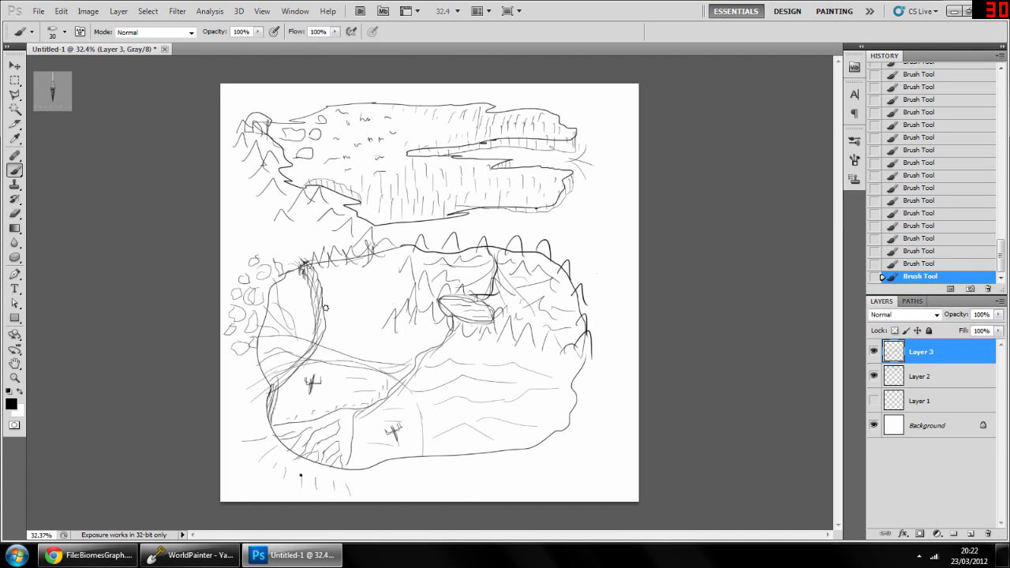
{"action": "left_click_drag", "start_coordinate": [318, 267], "coordinate": [328, 330]}
{"action": "left_click_drag", "start_coordinate": [346, 305], "coordinate": [355, 279]}
{"action": "key", "text": "ctrl+z"}
{"action": "mouse_move", "coordinate": [354, 291]}
{"action": "left_mouse_down"}
{"action": "mouse_move", "coordinate": [359, 283]}
{"action": "mouse_move", "coordinate": [345, 280]}
{"action": "mouse_move", "coordinate": [357, 272]}
{"action": "mouse_move", "coordinate": [354, 298]}
{"action": "mouse_move", "coordinate": [347, 281]}
{"action": "mouse_move", "coordinate": [333, 281]}
{"action": "left_mouse_up"}
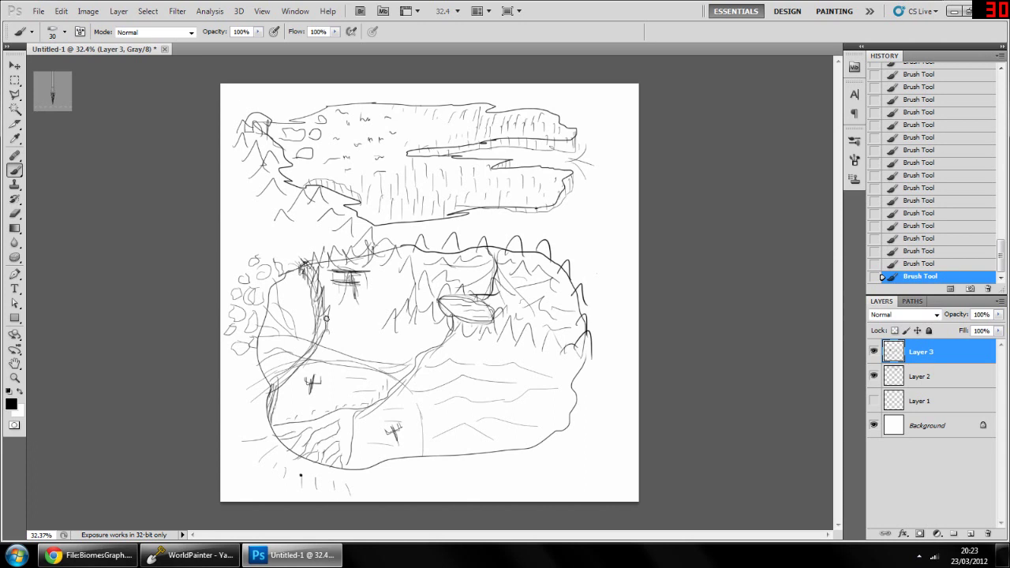
Draw a dividing line below the large tree symbol and scatter small round-topped tree symbols between it and the winding lines.
{"action": "left_click_drag", "start_coordinate": [327, 319], "coordinate": [398, 312]}
{"action": "mouse_move", "coordinate": [328, 322]}
{"action": "left_mouse_down"}
{"action": "mouse_move", "coordinate": [392, 317]}
{"action": "mouse_move", "coordinate": [363, 351]}
{"action": "mouse_move", "coordinate": [360, 337]}
{"action": "mouse_move", "coordinate": [391, 341]}
{"action": "left_mouse_up"}
{"action": "mouse_move", "coordinate": [386, 341]}
{"action": "left_mouse_down"}
{"action": "mouse_move", "coordinate": [410, 346]}
{"action": "mouse_move", "coordinate": [411, 331]}
{"action": "left_mouse_up"}
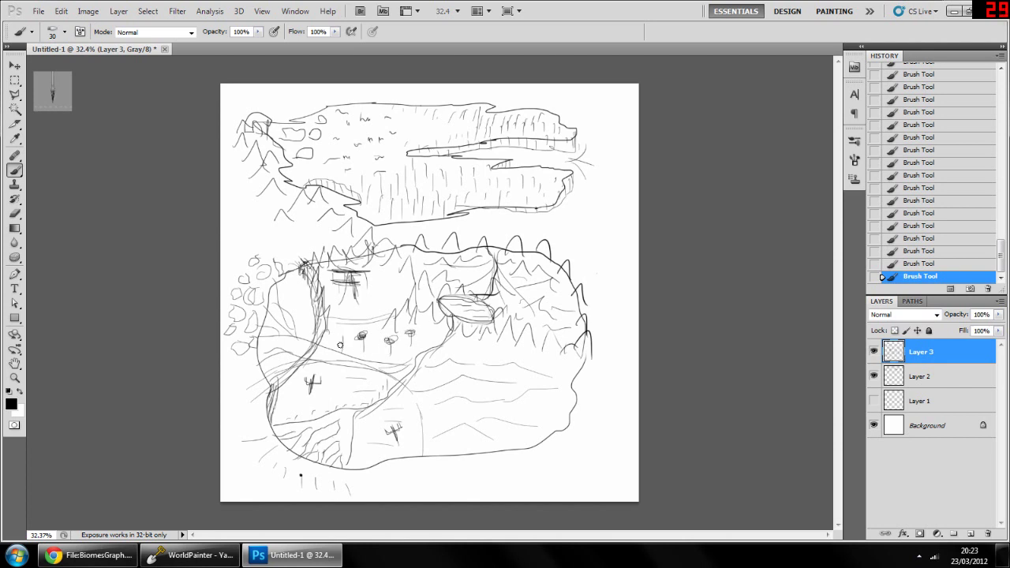
{"action": "mouse_move", "coordinate": [340, 337]}
{"action": "left_mouse_down"}
{"action": "mouse_move", "coordinate": [373, 346]}
{"action": "mouse_move", "coordinate": [377, 329]}
{"action": "mouse_move", "coordinate": [419, 341]}
{"action": "mouse_move", "coordinate": [425, 326]}
{"action": "mouse_move", "coordinate": [379, 353]}
{"action": "left_mouse_up"}
Add a new layer beneath Layer 3 and set the foreground colour to light grey #d9d9d9.
{"action": "left_click", "coordinate": [971, 534]}
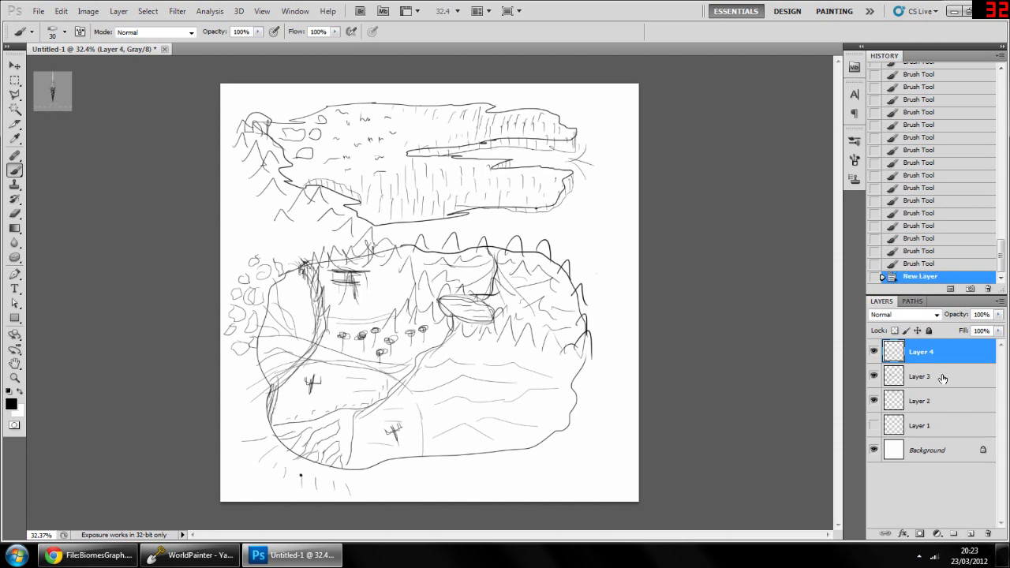
{"action": "left_click_drag", "start_coordinate": [944, 360], "coordinate": [948, 387]}
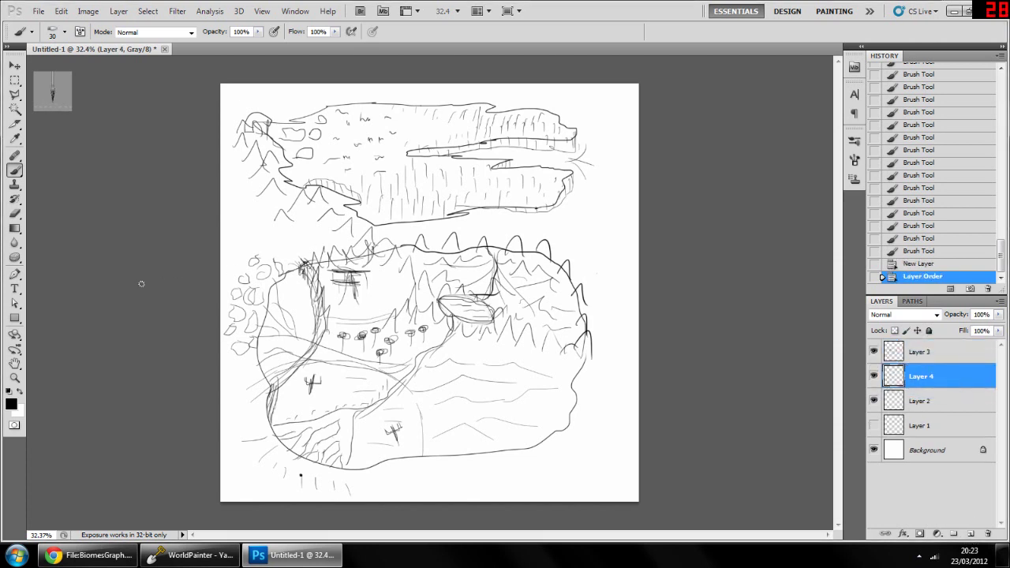
{"action": "left_click", "coordinate": [11, 403]}
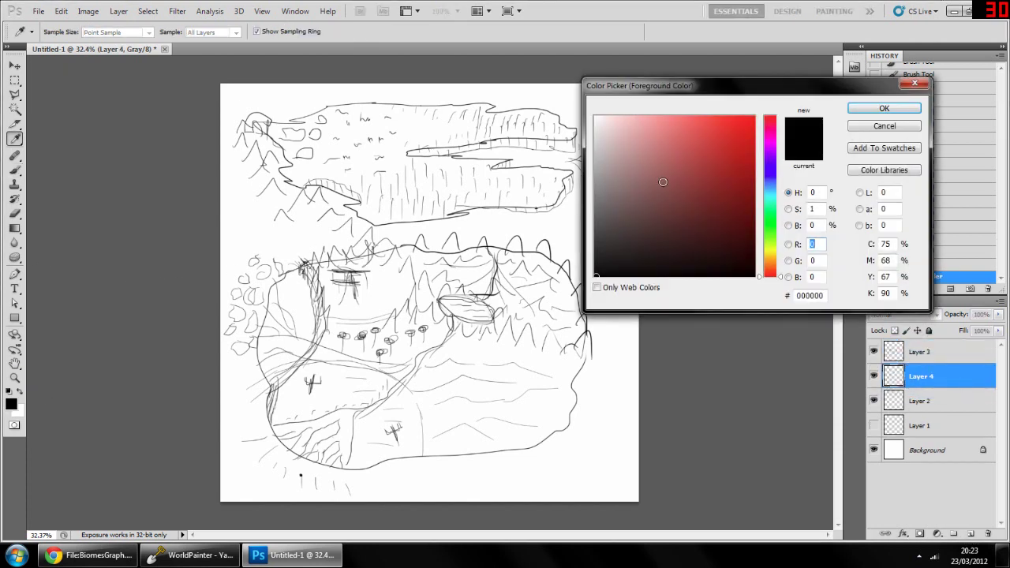
{"action": "mouse_move", "coordinate": [670, 215]}
{"action": "left_mouse_down"}
{"action": "mouse_move", "coordinate": [657, 219]}
{"action": "mouse_move", "coordinate": [572, 176]}
{"action": "mouse_move", "coordinate": [557, 129]}
{"action": "left_mouse_up"}
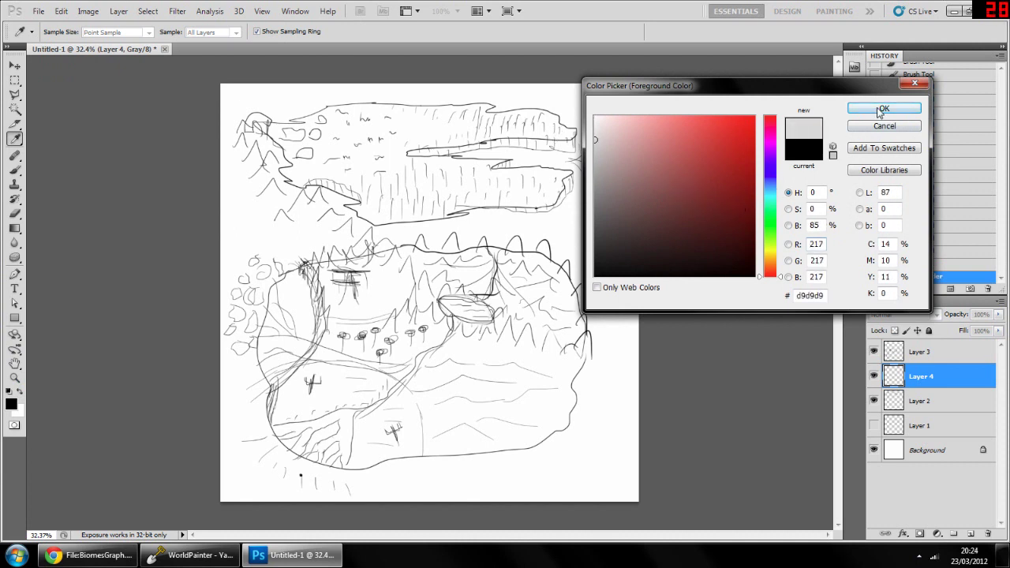
{"action": "left_click", "coordinate": [883, 108]}
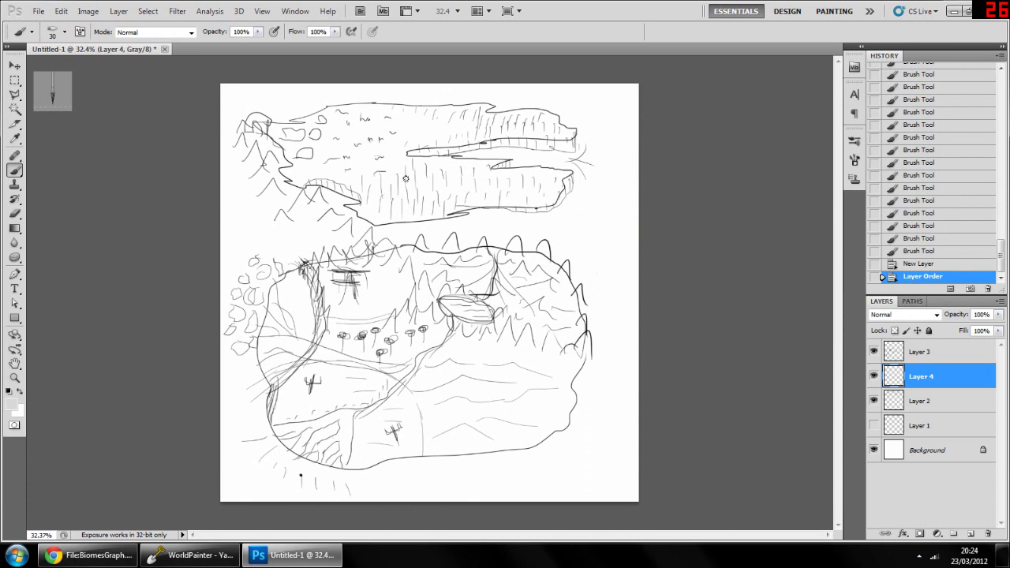
Enlarge the brush to 150 px and try grey strokes over the upper landmass's western part.
{"action": "key", "text": "bracketright"}
{"action": "key", "text": "bracketright"}
{"action": "key", "text": "bracketright"}
{"action": "key", "text": "bracketright"}
{"action": "key", "text": "bracketright"}
{"action": "key", "text": "bracketright"}
{"action": "key", "text": "bracketright"}
{"action": "key", "text": "bracketright"}
{"action": "key", "text": "bracketright"}
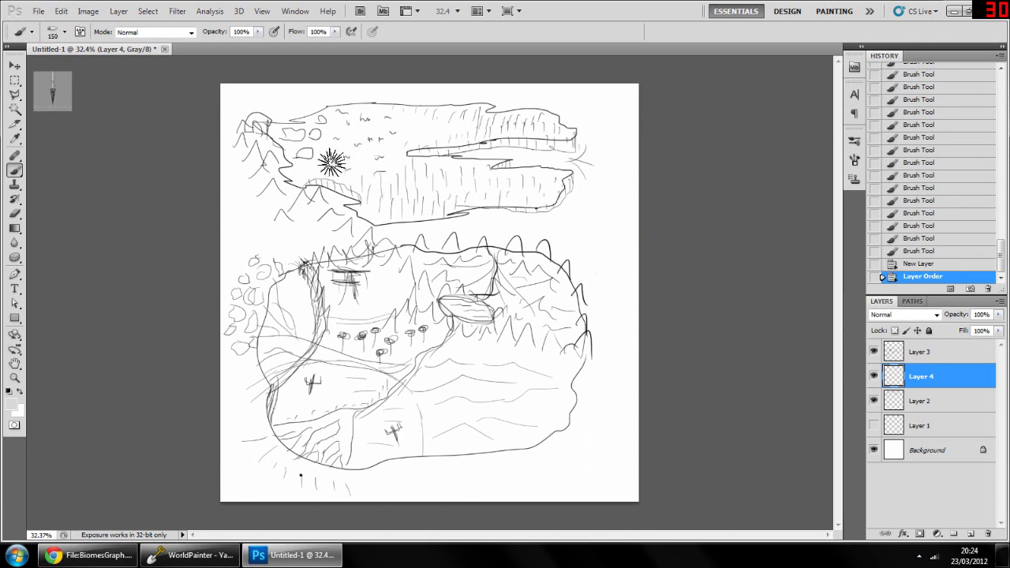
{"action": "mouse_move", "coordinate": [331, 150]}
{"action": "left_mouse_down"}
{"action": "mouse_move", "coordinate": [309, 174]}
{"action": "mouse_move", "coordinate": [304, 164]}
{"action": "mouse_move", "coordinate": [288, 174]}
{"action": "mouse_move", "coordinate": [327, 144]}
{"action": "mouse_move", "coordinate": [310, 152]}
{"action": "left_mouse_up"}
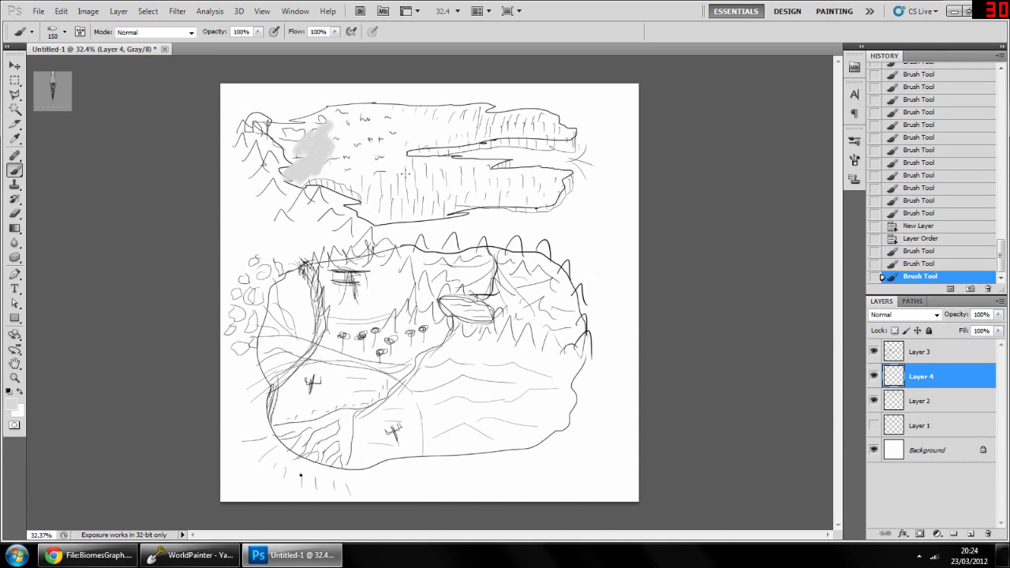
{"action": "left_click", "coordinate": [937, 239]}
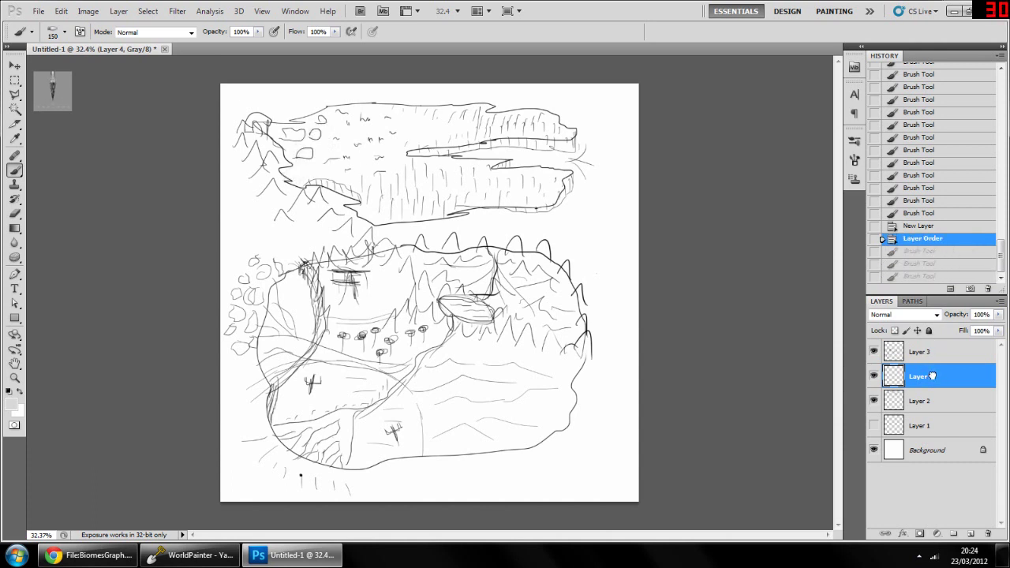
Move Layer 4 directly above the Background and paint the upper landmass's western end and its mountains light grey.
{"action": "left_click_drag", "start_coordinate": [932, 377], "coordinate": [934, 429]}
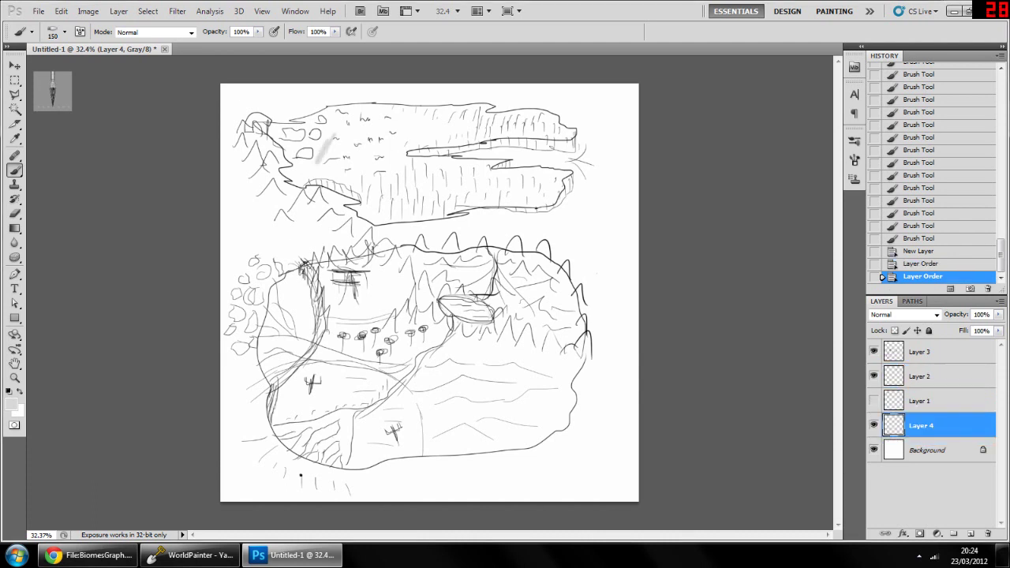
{"action": "mouse_move", "coordinate": [318, 162]}
{"action": "left_mouse_down"}
{"action": "mouse_move", "coordinate": [304, 152]}
{"action": "mouse_move", "coordinate": [298, 160]}
{"action": "mouse_move", "coordinate": [293, 135]}
{"action": "mouse_move", "coordinate": [247, 139]}
{"action": "mouse_move", "coordinate": [270, 177]}
{"action": "mouse_move", "coordinate": [252, 183]}
{"action": "mouse_move", "coordinate": [276, 207]}
{"action": "mouse_move", "coordinate": [297, 210]}
{"action": "mouse_move", "coordinate": [308, 178]}
{"action": "mouse_move", "coordinate": [298, 125]}
{"action": "mouse_move", "coordinate": [317, 126]}
{"action": "mouse_move", "coordinate": [342, 99]}
{"action": "mouse_move", "coordinate": [310, 192]}
{"action": "left_mouse_up"}
{"action": "key", "text": "ctrl+z"}
{"action": "left_click", "coordinate": [325, 158]}
{"action": "left_click", "coordinate": [12, 405]}
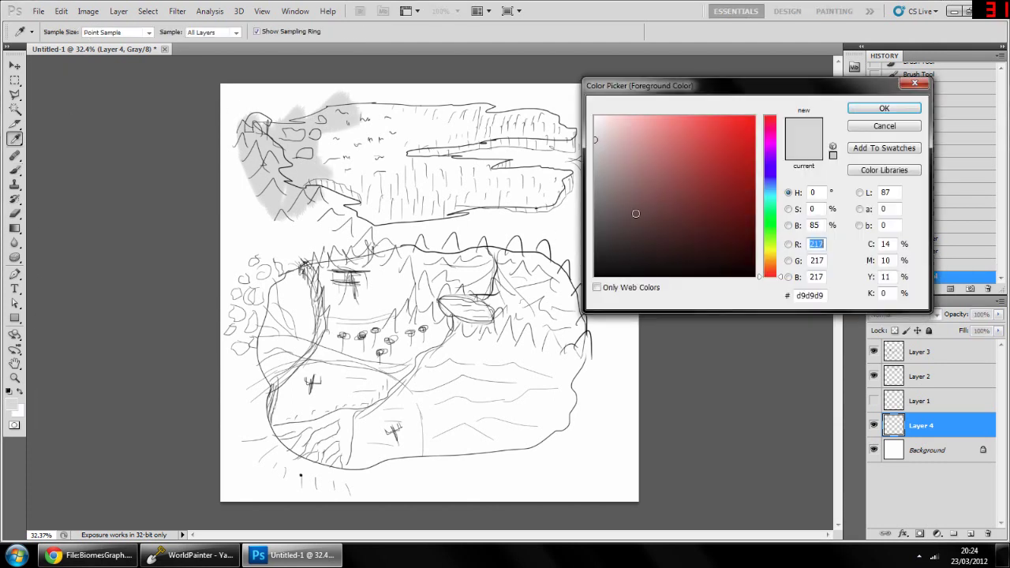
{"action": "left_click", "coordinate": [776, 227]}
{"action": "left_click", "coordinate": [607, 130]}
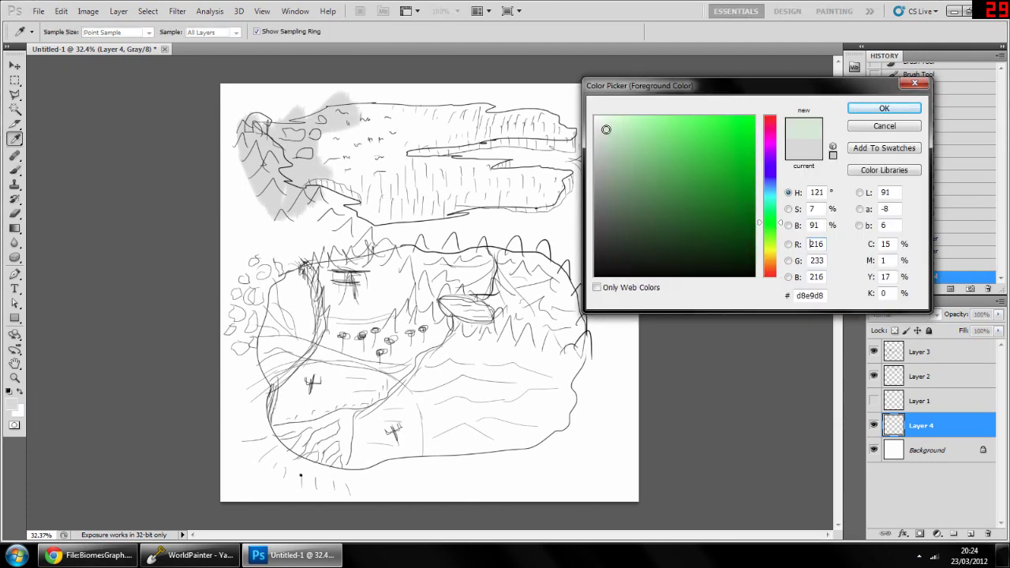
{"action": "left_click", "coordinate": [852, 112]}
{"action": "mouse_move", "coordinate": [358, 134]}
{"action": "left_mouse_down"}
{"action": "mouse_move", "coordinate": [338, 151]}
{"action": "mouse_move", "coordinate": [334, 141]}
{"action": "left_mouse_up"}
Set the foreground colour to light green #c3f0c4 and try a stroke beside the grey area.
{"action": "left_click", "coordinate": [12, 404]}
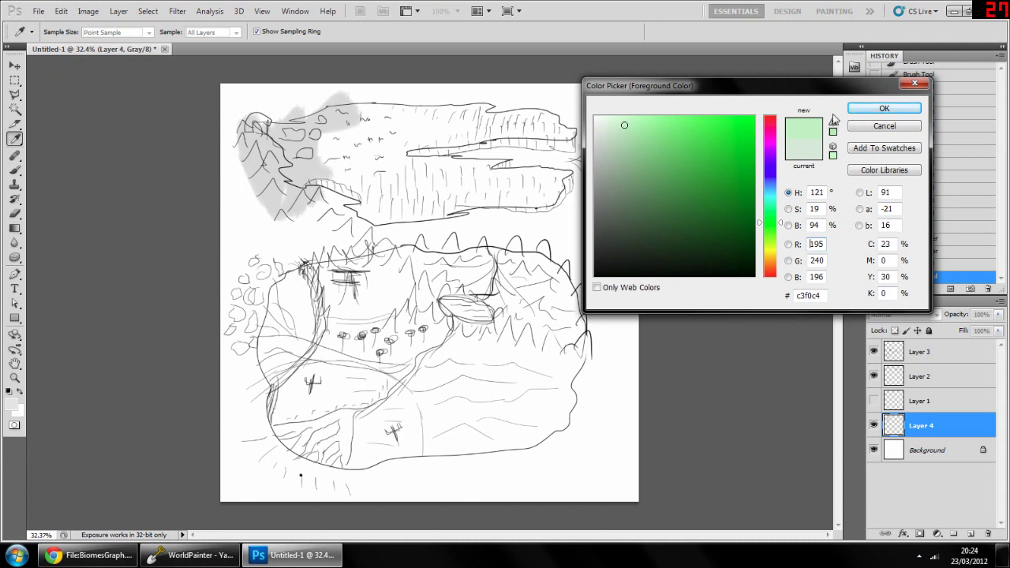
{"action": "left_click", "coordinate": [883, 108]}
{"action": "left_click_drag", "start_coordinate": [326, 161], "coordinate": [330, 141]}
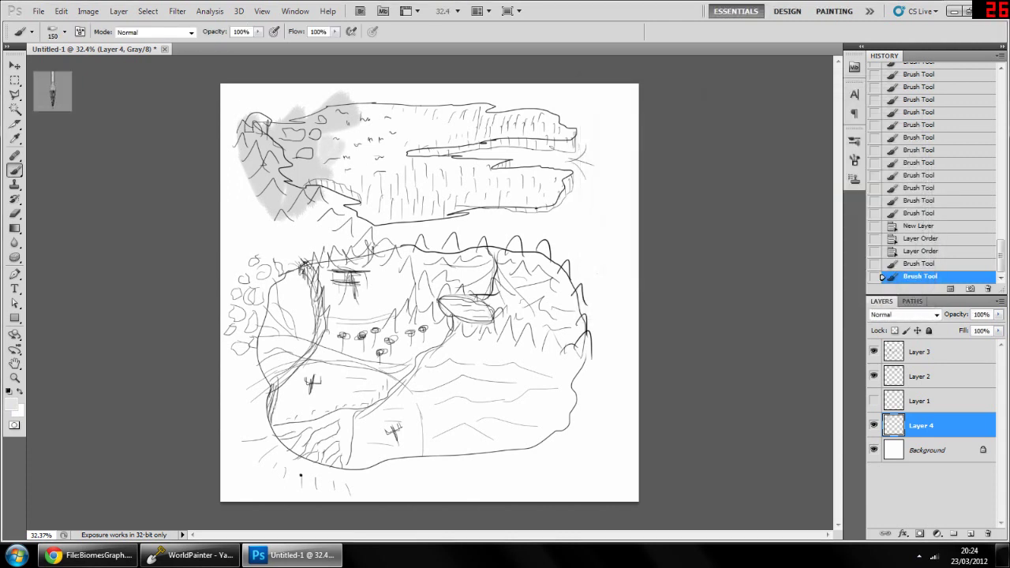
{"action": "key", "text": "ctrl+z"}
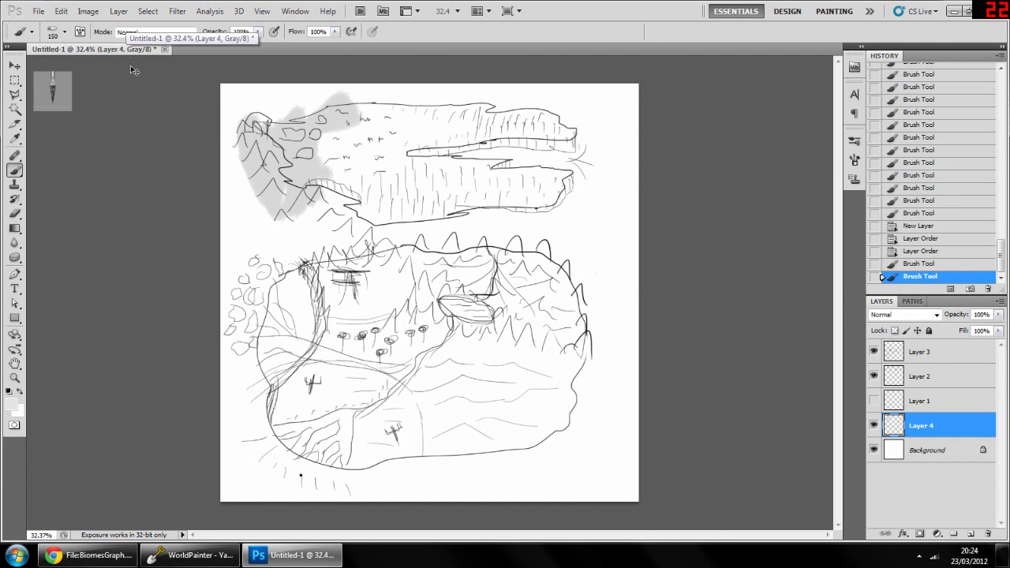
{"action": "key", "text": "ctrl+y"}
{"action": "key", "text": "ctrl+y"}
{"action": "key", "text": "ctrl+y"}
{"action": "left_click_drag", "start_coordinate": [338, 144], "coordinate": [325, 153]}
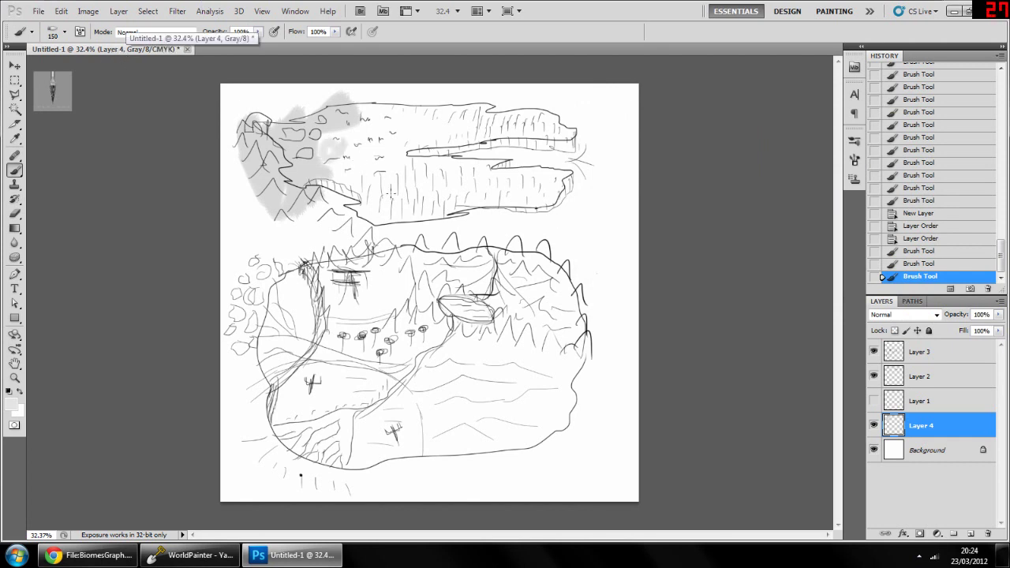
{"action": "key", "text": "ctrl+z"}
{"action": "key", "text": "ctrl+y"}
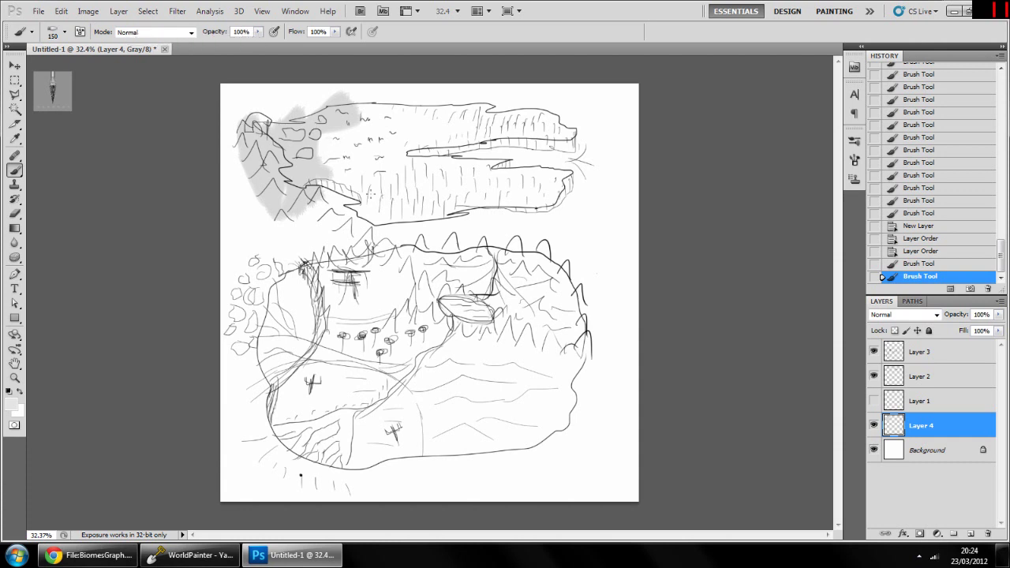
Check the brush settings and convert the document to RGB colour mode.
{"action": "key", "text": "F5"}
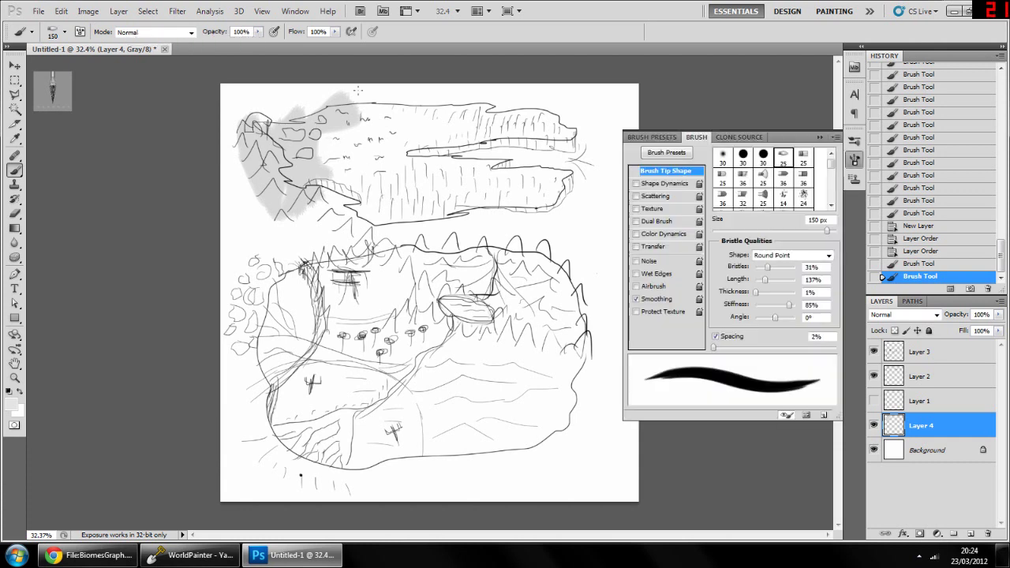
{"action": "left_click", "coordinate": [821, 139]}
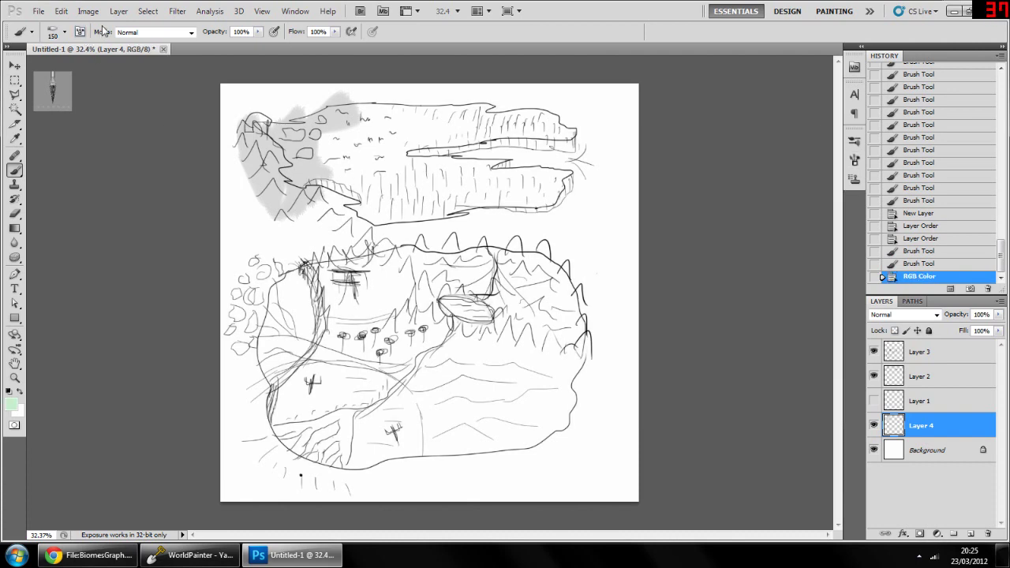
{"action": "left_click", "coordinate": [93, 12]}
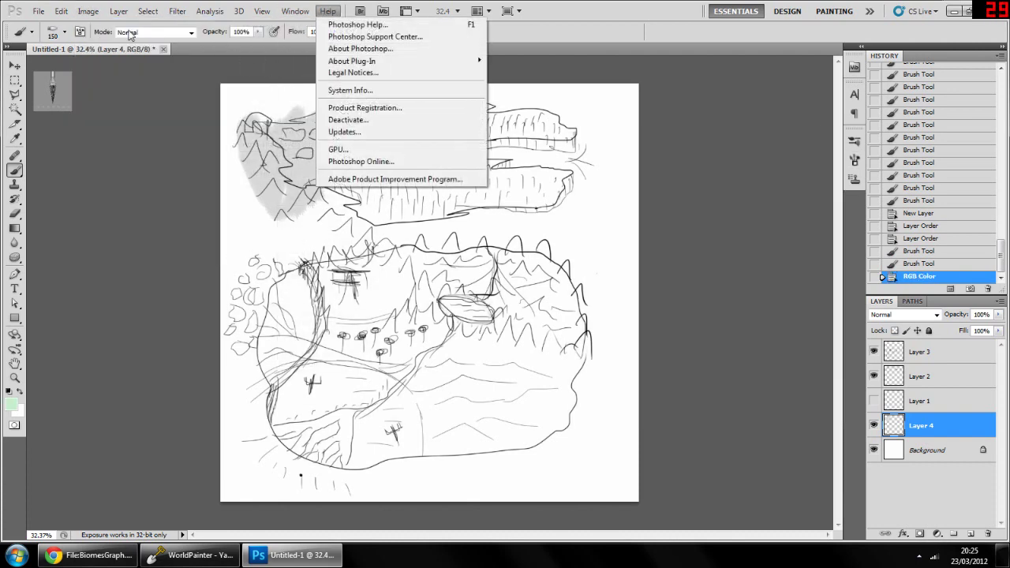
{"action": "mouse_move", "coordinate": [61, 11]}
{"action": "left_click", "coordinate": [433, 2]}
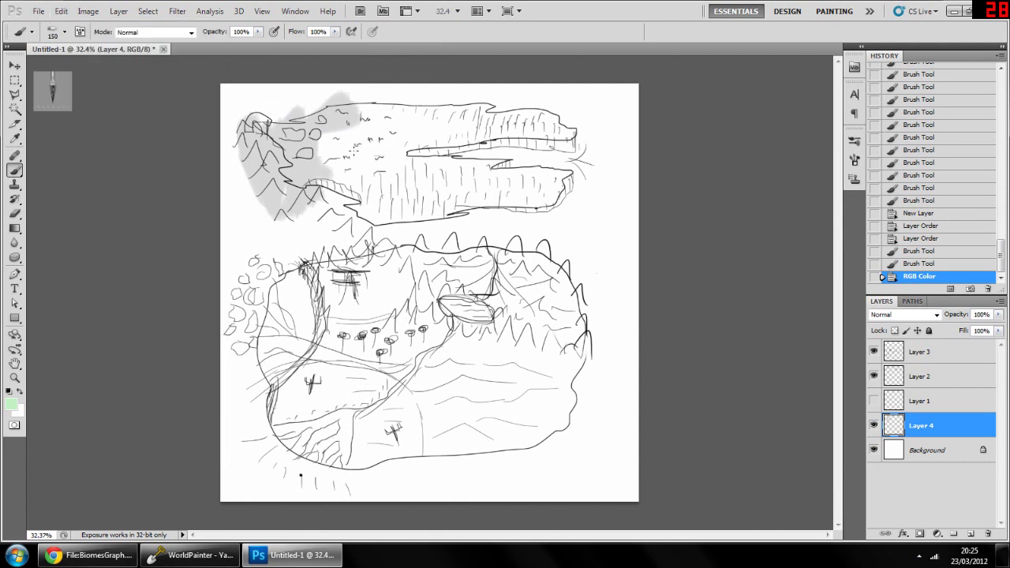
Paint the area of small hill marks beside the grey region on the upper landmass light green.
{"action": "mouse_move", "coordinate": [341, 142]}
{"action": "left_mouse_down"}
{"action": "mouse_move", "coordinate": [348, 162]}
{"action": "mouse_move", "coordinate": [333, 167]}
{"action": "mouse_move", "coordinate": [325, 145]}
{"action": "mouse_move", "coordinate": [384, 121]}
{"action": "left_mouse_up"}
{"action": "key", "text": "ctrl+z"}
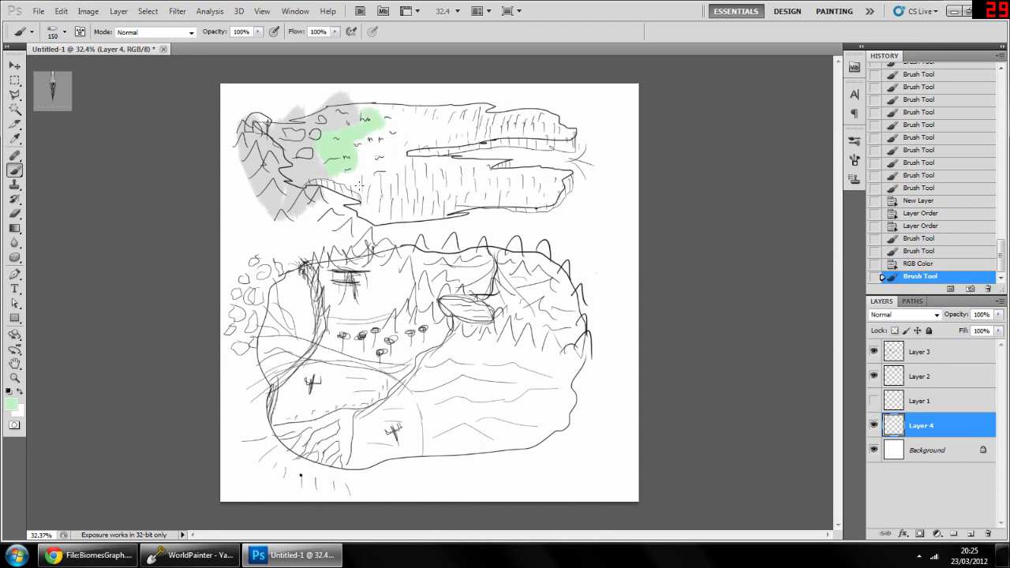
{"action": "mouse_move", "coordinate": [338, 174]}
{"action": "left_mouse_down"}
{"action": "mouse_move", "coordinate": [344, 181]}
{"action": "mouse_move", "coordinate": [392, 163]}
{"action": "mouse_move", "coordinate": [389, 119]}
{"action": "mouse_move", "coordinate": [376, 160]}
{"action": "mouse_move", "coordinate": [355, 171]}
{"action": "left_mouse_up"}
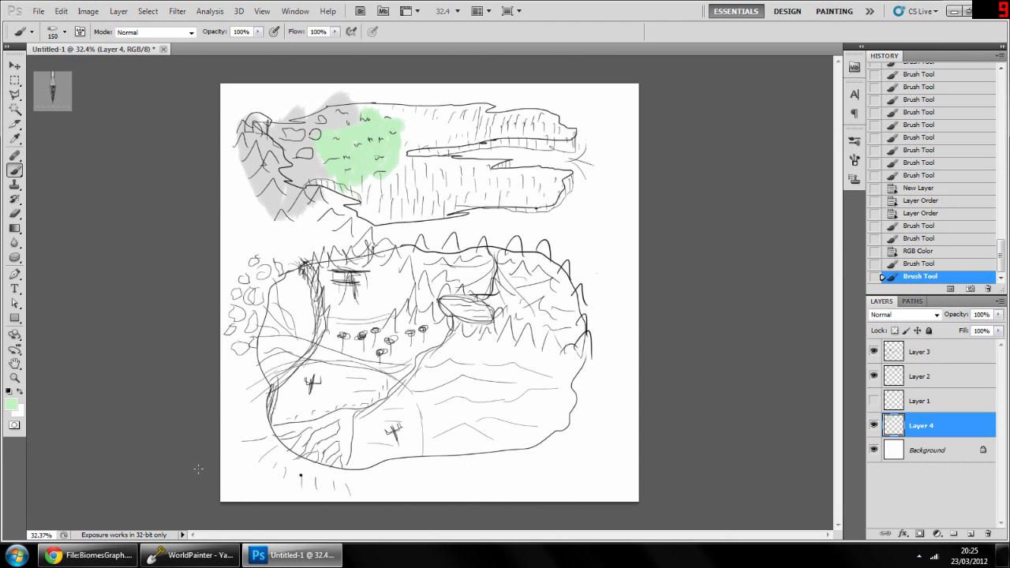
Close WorldPainter without saving the world, returning to the Photoshop sketch.
{"action": "right_click", "coordinate": [189, 555]}
{"action": "left_click", "coordinate": [169, 536]}
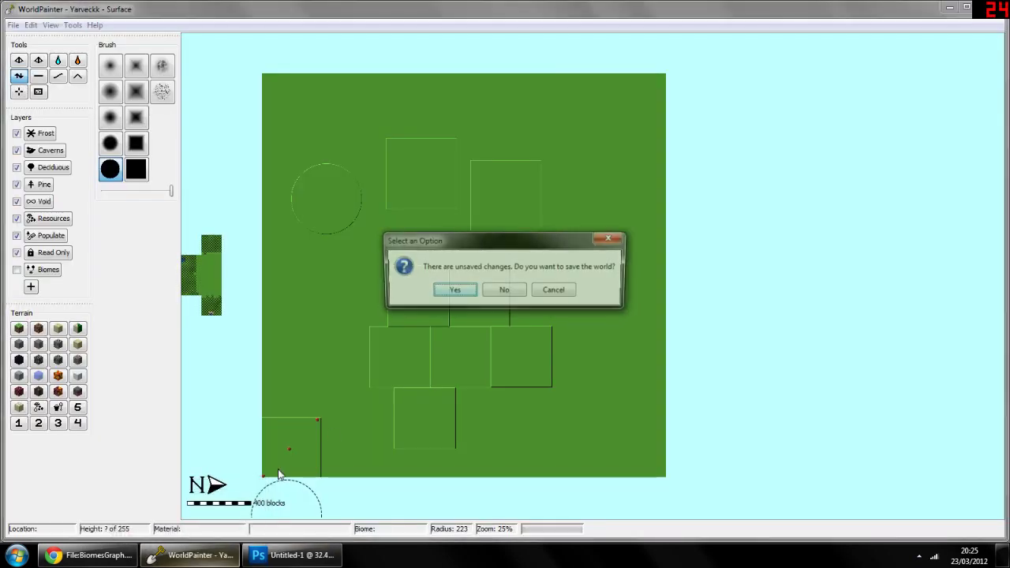
{"action": "left_click", "coordinate": [506, 291]}
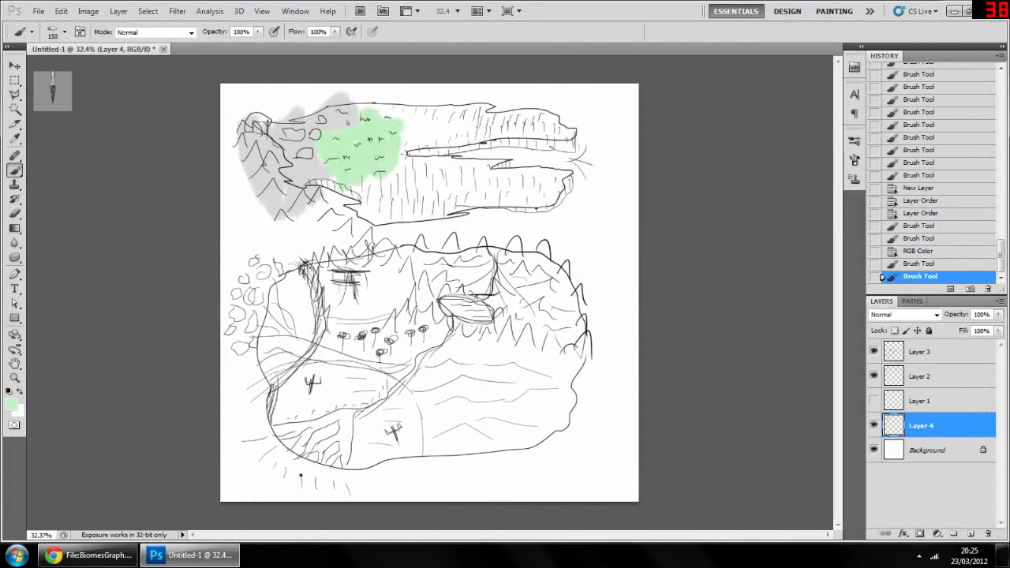
Set the foreground colour to a muted mid green and paint the hatched areas on both eastern arms of the upper landmass.
{"action": "left_click_drag", "start_coordinate": [409, 175], "coordinate": [437, 188]}
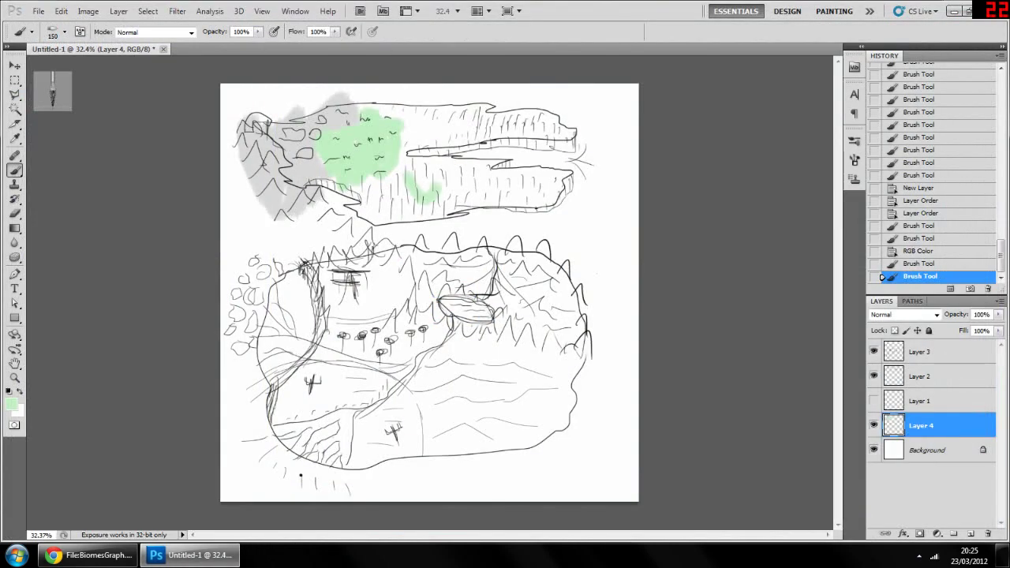
{"action": "key", "text": "ctrl+z"}
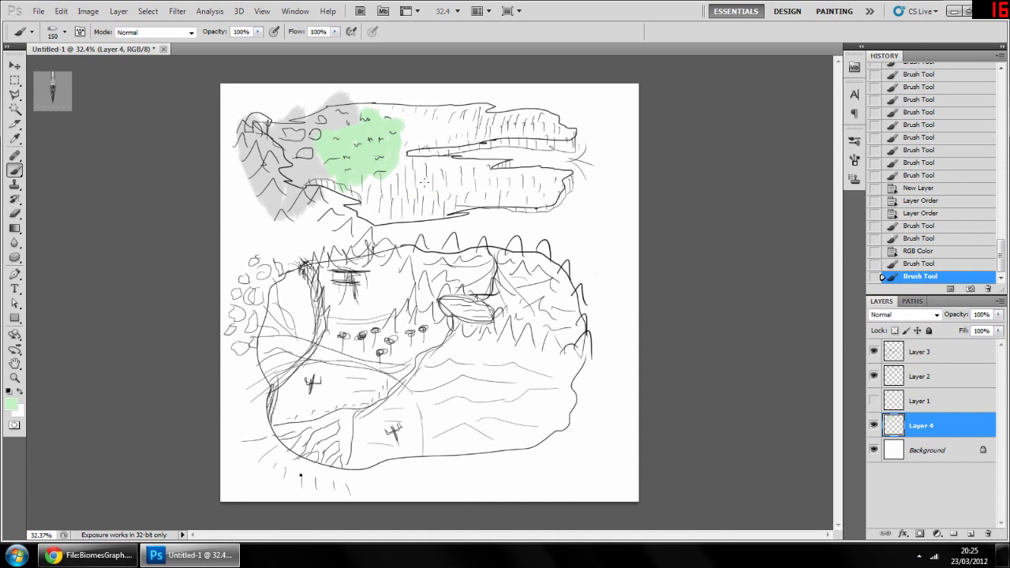
{"action": "left_click", "coordinate": [11, 403]}
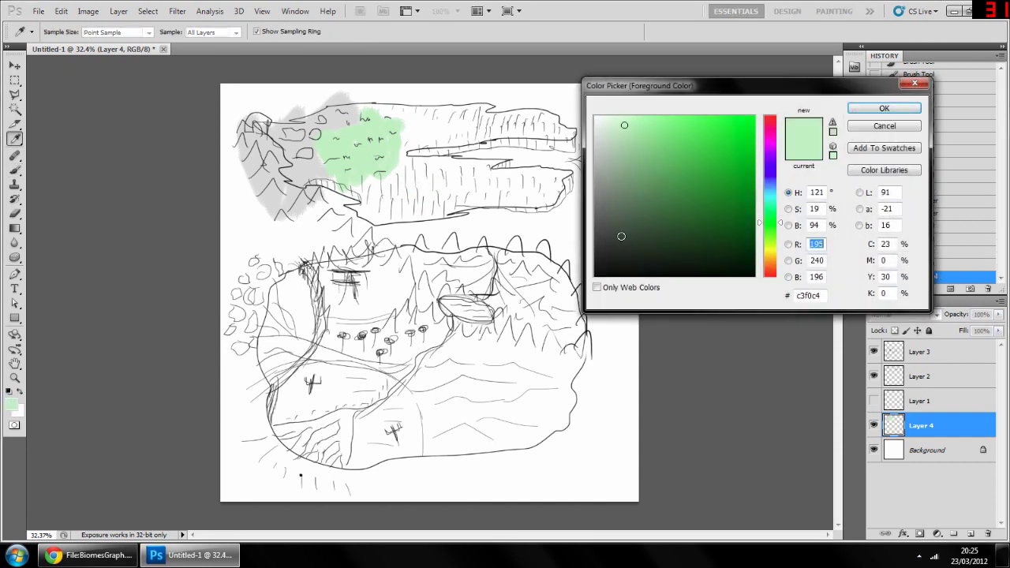
{"action": "mouse_move", "coordinate": [646, 176]}
{"action": "left_mouse_down"}
{"action": "mouse_move", "coordinate": [644, 189]}
{"action": "mouse_move", "coordinate": [649, 183]}
{"action": "left_mouse_up"}
{"action": "left_click", "coordinate": [883, 108]}
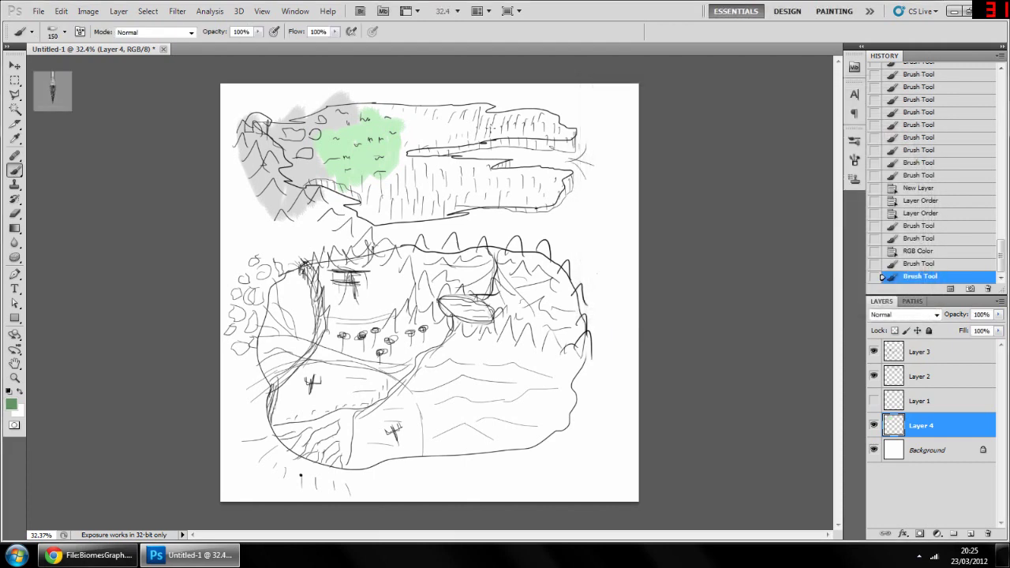
{"action": "mouse_move", "coordinate": [497, 126]}
{"action": "left_mouse_down"}
{"action": "mouse_move", "coordinate": [560, 132]}
{"action": "mouse_move", "coordinate": [524, 117]}
{"action": "mouse_move", "coordinate": [424, 110]}
{"action": "mouse_move", "coordinate": [453, 119]}
{"action": "mouse_move", "coordinate": [415, 144]}
{"action": "mouse_move", "coordinate": [465, 137]}
{"action": "left_mouse_up"}
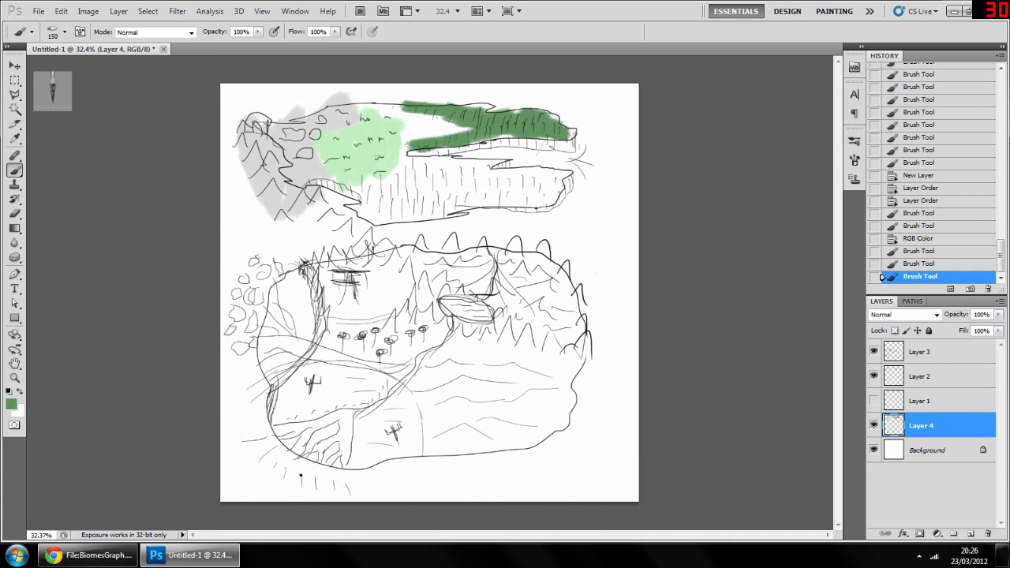
{"action": "mouse_move", "coordinate": [529, 191]}
{"action": "left_mouse_down"}
{"action": "mouse_move", "coordinate": [561, 180]}
{"action": "mouse_move", "coordinate": [428, 163]}
{"action": "mouse_move", "coordinate": [470, 167]}
{"action": "mouse_move", "coordinate": [483, 183]}
{"action": "mouse_move", "coordinate": [461, 192]}
{"action": "mouse_move", "coordinate": [505, 197]}
{"action": "mouse_move", "coordinate": [382, 218]}
{"action": "mouse_move", "coordinate": [364, 194]}
{"action": "mouse_move", "coordinate": [431, 185]}
{"action": "mouse_move", "coordinate": [374, 179]}
{"action": "mouse_move", "coordinate": [420, 175]}
{"action": "mouse_move", "coordinate": [420, 199]}
{"action": "left_mouse_up"}
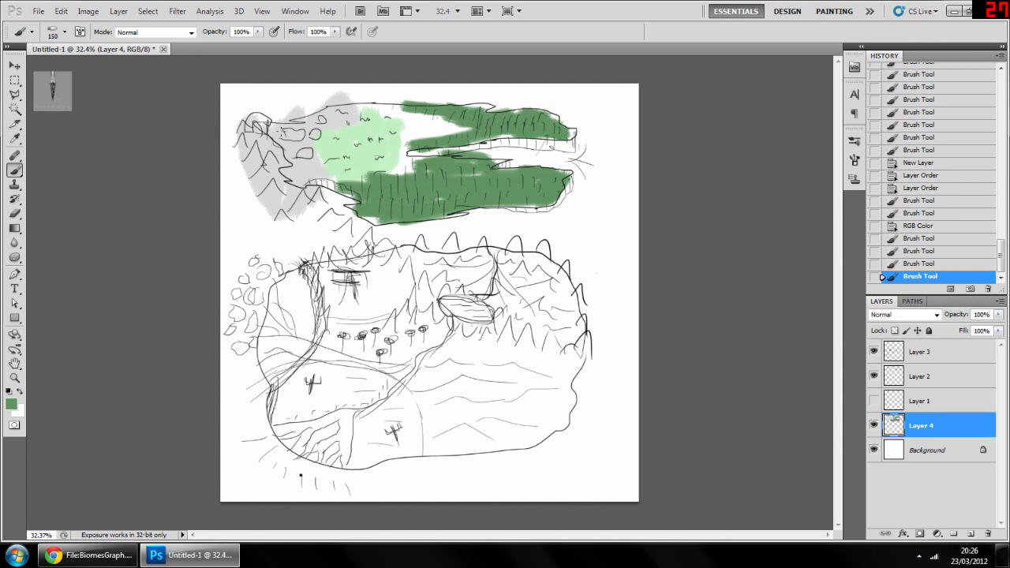
Extend the sampled light green to the darker green areas and cover the grey overspill outside the upper landmass with white.
{"action": "left_click", "coordinate": [355, 134], "text": "alt"}
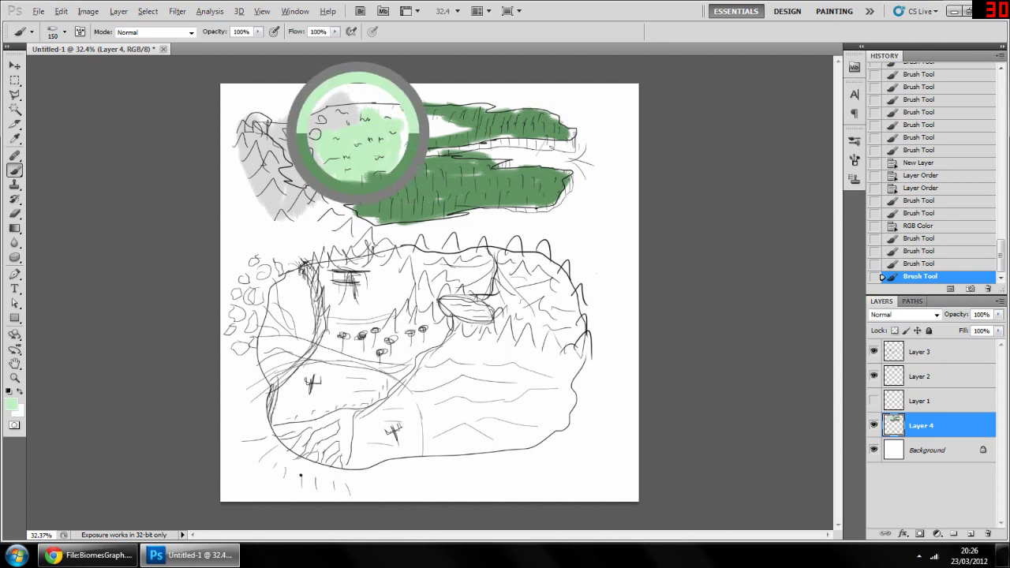
{"action": "mouse_move", "coordinate": [365, 111]}
{"action": "left_mouse_down"}
{"action": "mouse_move", "coordinate": [453, 127]}
{"action": "mouse_move", "coordinate": [406, 137]}
{"action": "mouse_move", "coordinate": [401, 163]}
{"action": "mouse_move", "coordinate": [417, 163]}
{"action": "left_mouse_up"}
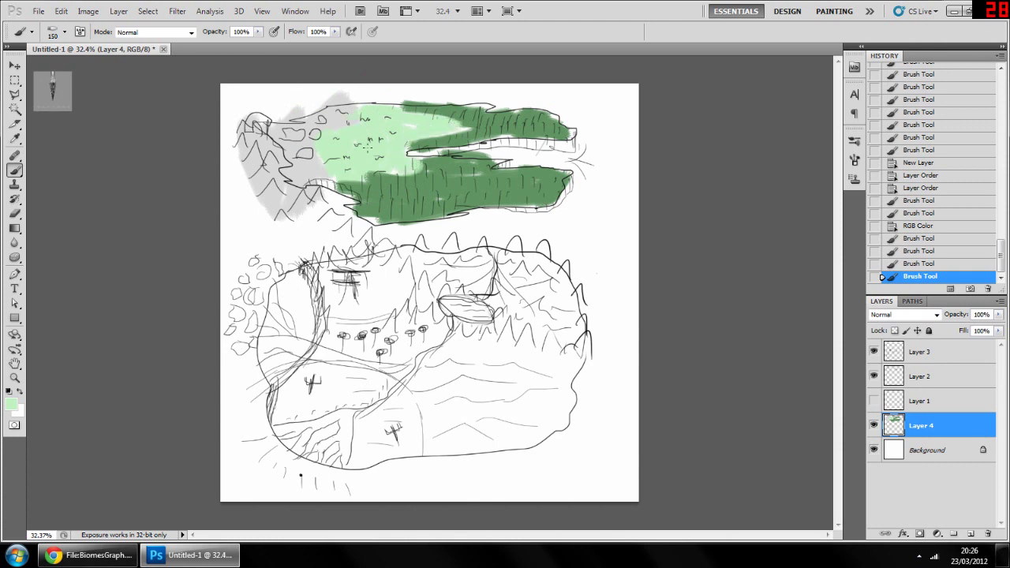
{"action": "left_click", "coordinate": [248, 227], "text": "alt"}
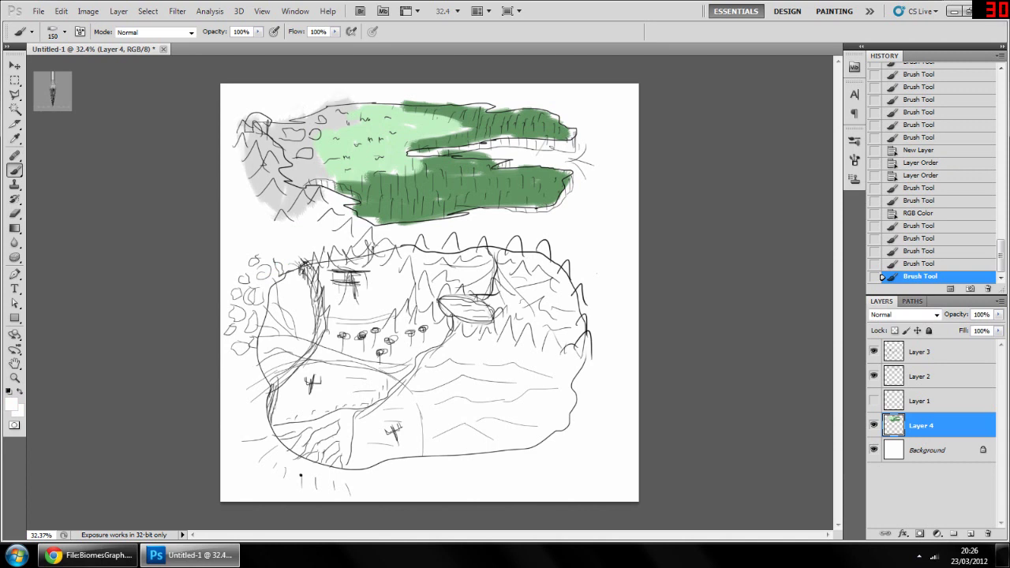
{"action": "mouse_move", "coordinate": [327, 96]}
{"action": "left_mouse_down"}
{"action": "mouse_move", "coordinate": [349, 96]}
{"action": "mouse_move", "coordinate": [325, 99]}
{"action": "left_mouse_up"}
Paint the mountain ranges joining and bordering the lower landmass and the upper landmass's coastal cliffs with the sampled light grey.
{"action": "mouse_move", "coordinate": [338, 209]}
{"action": "left_mouse_down"}
{"action": "mouse_move", "coordinate": [352, 224]}
{"action": "mouse_move", "coordinate": [329, 219]}
{"action": "mouse_move", "coordinate": [413, 273]}
{"action": "mouse_move", "coordinate": [418, 306]}
{"action": "mouse_move", "coordinate": [389, 324]}
{"action": "mouse_move", "coordinate": [441, 297]}
{"action": "mouse_move", "coordinate": [548, 338]}
{"action": "mouse_move", "coordinate": [514, 344]}
{"action": "mouse_move", "coordinate": [494, 338]}
{"action": "mouse_move", "coordinate": [584, 328]}
{"action": "mouse_move", "coordinate": [575, 279]}
{"action": "mouse_move", "coordinate": [526, 248]}
{"action": "mouse_move", "coordinate": [391, 247]}
{"action": "left_mouse_up"}
{"action": "left_click", "coordinate": [303, 168], "text": "alt"}
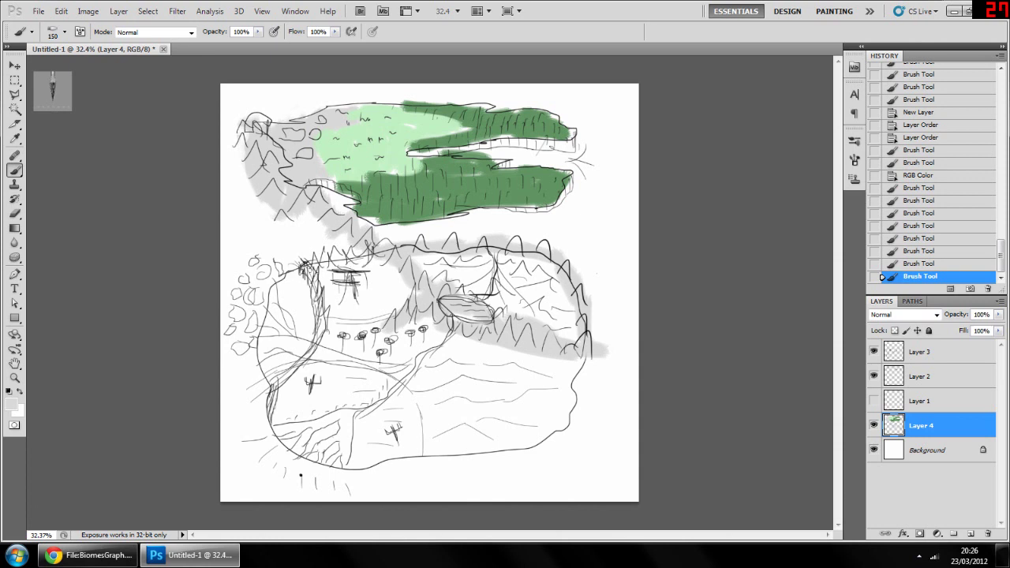
{"action": "mouse_move", "coordinate": [315, 274]}
{"action": "left_mouse_down"}
{"action": "mouse_move", "coordinate": [307, 269]}
{"action": "mouse_move", "coordinate": [366, 254]}
{"action": "mouse_move", "coordinate": [317, 295]}
{"action": "mouse_move", "coordinate": [318, 336]}
{"action": "mouse_move", "coordinate": [266, 396]}
{"action": "mouse_move", "coordinate": [285, 413]}
{"action": "left_mouse_up"}
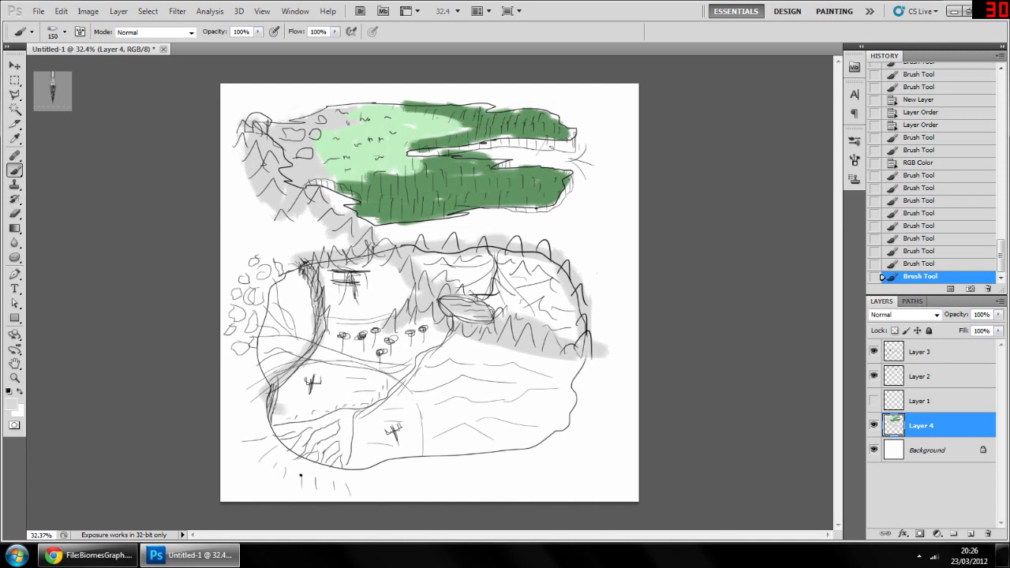
{"action": "mouse_move", "coordinate": [559, 147]}
{"action": "left_mouse_down"}
{"action": "mouse_move", "coordinate": [577, 147]}
{"action": "mouse_move", "coordinate": [413, 151]}
{"action": "mouse_move", "coordinate": [575, 145]}
{"action": "mouse_move", "coordinate": [513, 145]}
{"action": "mouse_move", "coordinate": [496, 167]}
{"action": "left_mouse_up"}
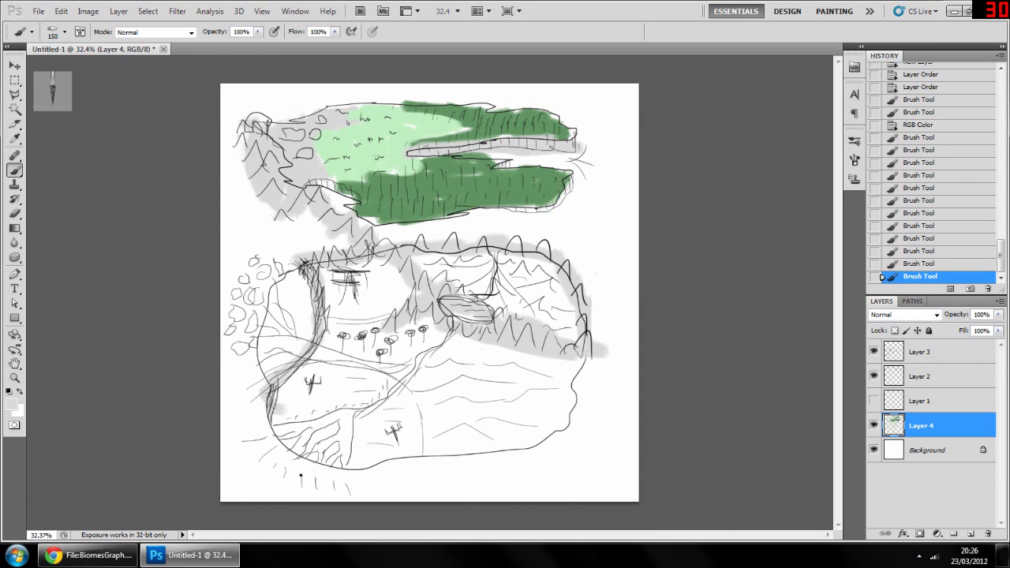
{"action": "left_click_drag", "start_coordinate": [536, 210], "coordinate": [516, 209]}
{"action": "left_click", "coordinate": [541, 294]}
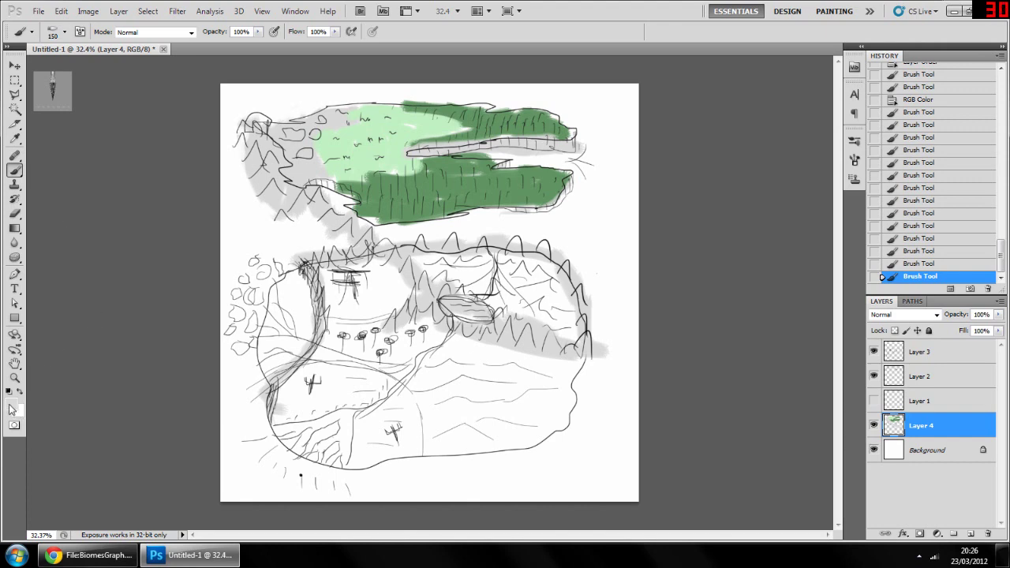
Set the foreground colour to grey #808080 and paint the highland region enclosed by the lower landmass's northeastern mountains.
{"action": "left_click", "coordinate": [11, 405]}
{"action": "mouse_move", "coordinate": [765, 231]}
{"action": "left_mouse_down"}
{"action": "mouse_move", "coordinate": [772, 251]}
{"action": "mouse_move", "coordinate": [778, 233]}
{"action": "left_mouse_up"}
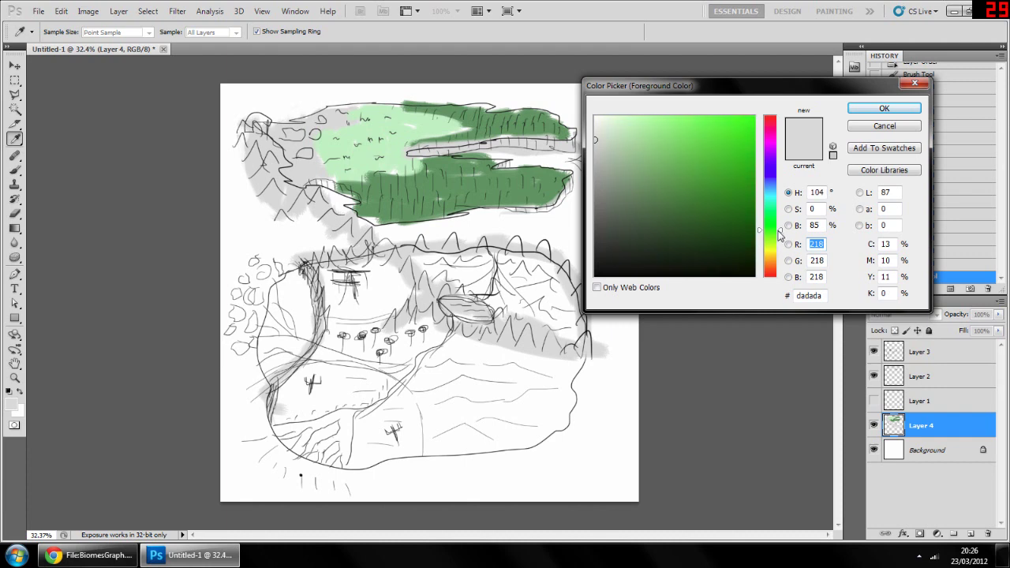
{"action": "left_click_drag", "start_coordinate": [597, 162], "coordinate": [558, 196]}
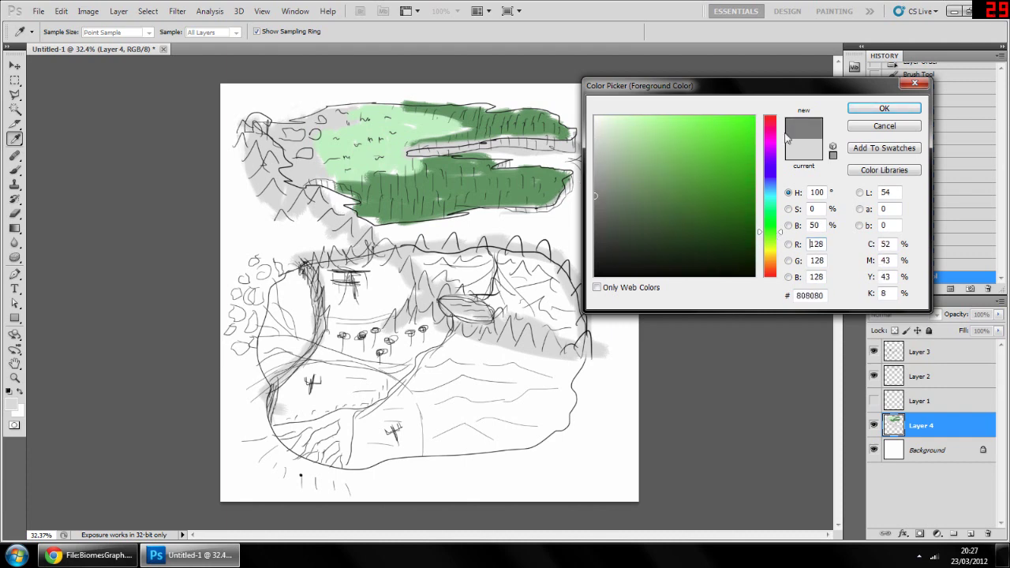
{"action": "left_click", "coordinate": [860, 114]}
{"action": "mouse_move", "coordinate": [471, 285]}
{"action": "left_mouse_down"}
{"action": "mouse_move", "coordinate": [509, 285]}
{"action": "mouse_move", "coordinate": [435, 272]}
{"action": "mouse_move", "coordinate": [446, 262]}
{"action": "mouse_move", "coordinate": [517, 263]}
{"action": "mouse_move", "coordinate": [538, 281]}
{"action": "mouse_move", "coordinate": [537, 263]}
{"action": "mouse_move", "coordinate": [562, 334]}
{"action": "mouse_move", "coordinate": [490, 295]}
{"action": "mouse_move", "coordinate": [520, 284]}
{"action": "mouse_move", "coordinate": [545, 306]}
{"action": "mouse_move", "coordinate": [537, 291]}
{"action": "left_mouse_up"}
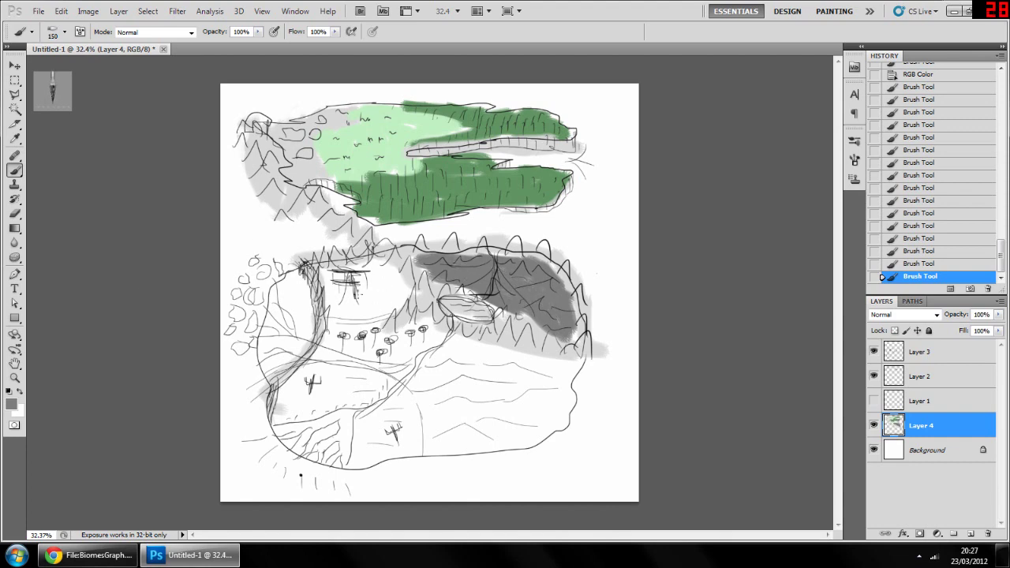
{"action": "left_click", "coordinate": [11, 408]}
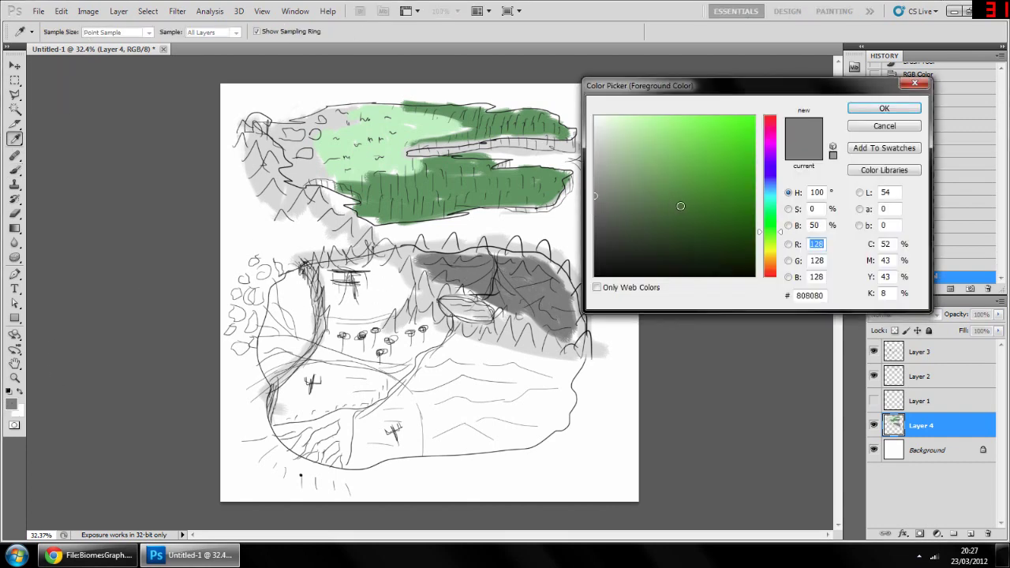
{"action": "mouse_move", "coordinate": [729, 227]}
{"action": "left_mouse_down"}
{"action": "mouse_move", "coordinate": [773, 238]}
{"action": "mouse_move", "coordinate": [806, 227]}
{"action": "left_mouse_up"}
{"action": "left_click", "coordinate": [883, 111]}
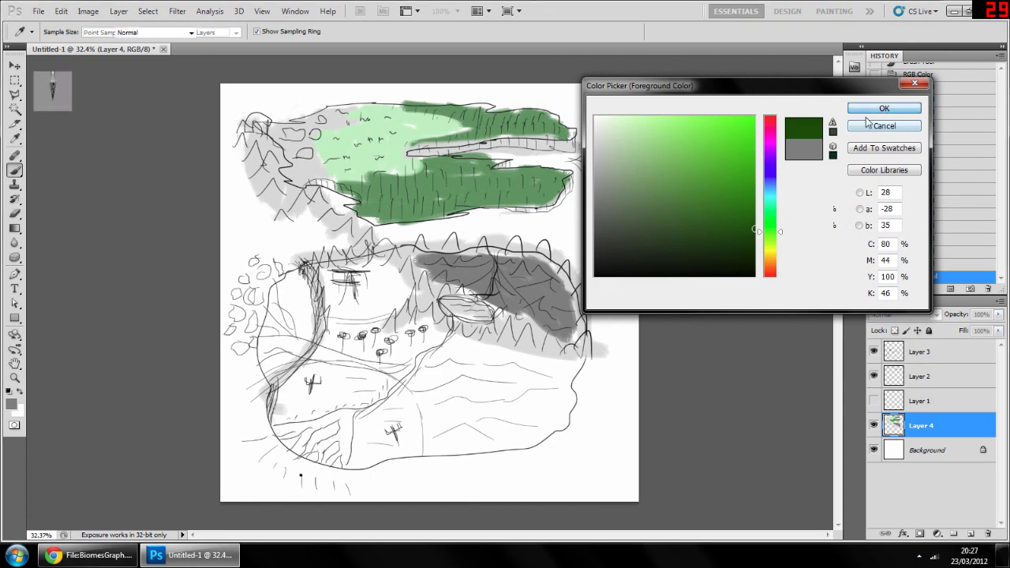
{"action": "mouse_move", "coordinate": [363, 277]}
{"action": "left_mouse_down"}
{"action": "mouse_move", "coordinate": [354, 297]}
{"action": "mouse_move", "coordinate": [340, 281]}
{"action": "left_mouse_up"}
{"action": "key", "text": "ctrl+z"}
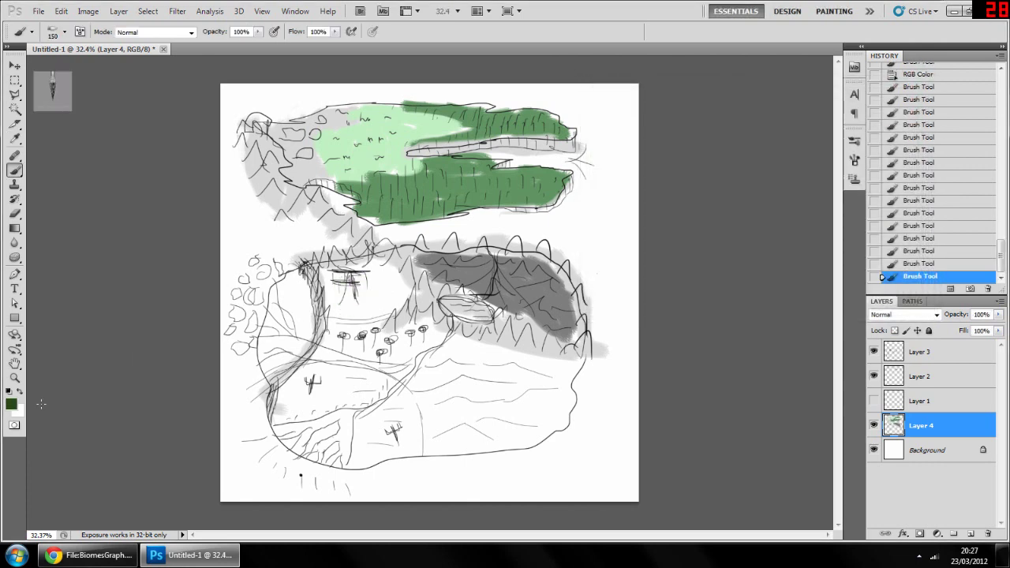
Set the foreground colour to green #349e00 and paint the region around the large tree in the lower landmass's northwest.
{"action": "left_click", "coordinate": [11, 407]}
{"action": "left_click_drag", "start_coordinate": [750, 166], "coordinate": [762, 178]}
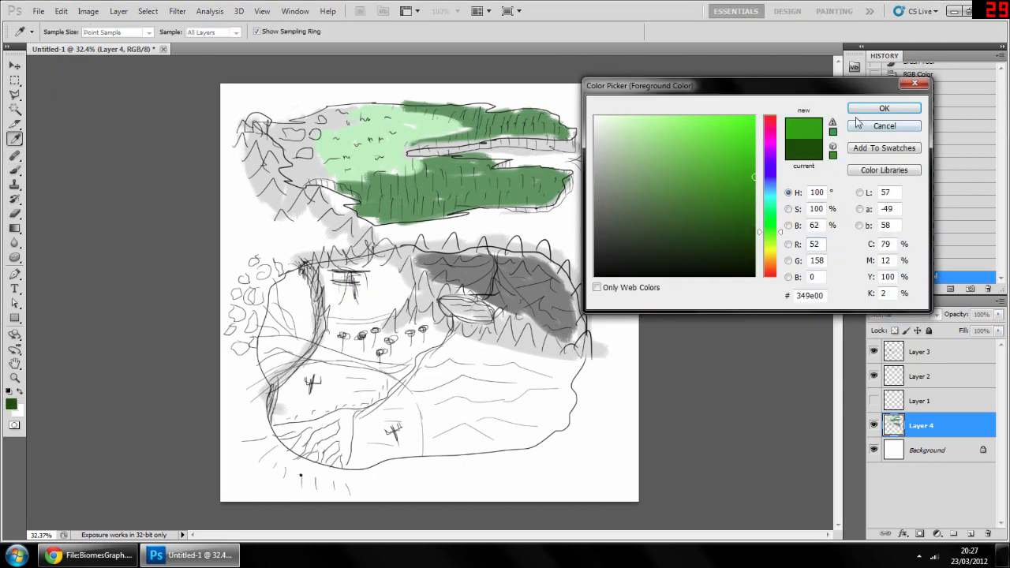
{"action": "left_click", "coordinate": [880, 110]}
{"action": "mouse_move", "coordinate": [341, 292]}
{"action": "left_mouse_down"}
{"action": "mouse_move", "coordinate": [388, 271]}
{"action": "mouse_move", "coordinate": [399, 282]}
{"action": "mouse_move", "coordinate": [403, 292]}
{"action": "mouse_move", "coordinate": [371, 316]}
{"action": "mouse_move", "coordinate": [399, 301]}
{"action": "mouse_move", "coordinate": [364, 311]}
{"action": "mouse_move", "coordinate": [395, 278]}
{"action": "mouse_move", "coordinate": [344, 297]}
{"action": "mouse_move", "coordinate": [336, 317]}
{"action": "mouse_move", "coordinate": [352, 317]}
{"action": "mouse_move", "coordinate": [324, 300]}
{"action": "left_mouse_up"}
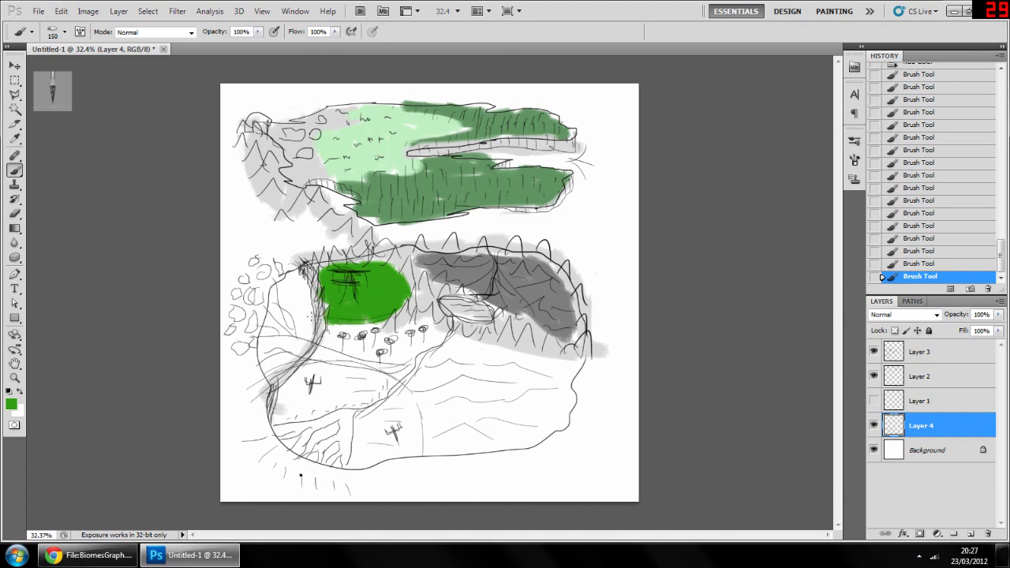
Set the foreground colour to dark green #1e5c00 and paint the strip of small trees south of the bright green region.
{"action": "left_click", "coordinate": [11, 407]}
{"action": "left_click_drag", "start_coordinate": [727, 206], "coordinate": [781, 235]}
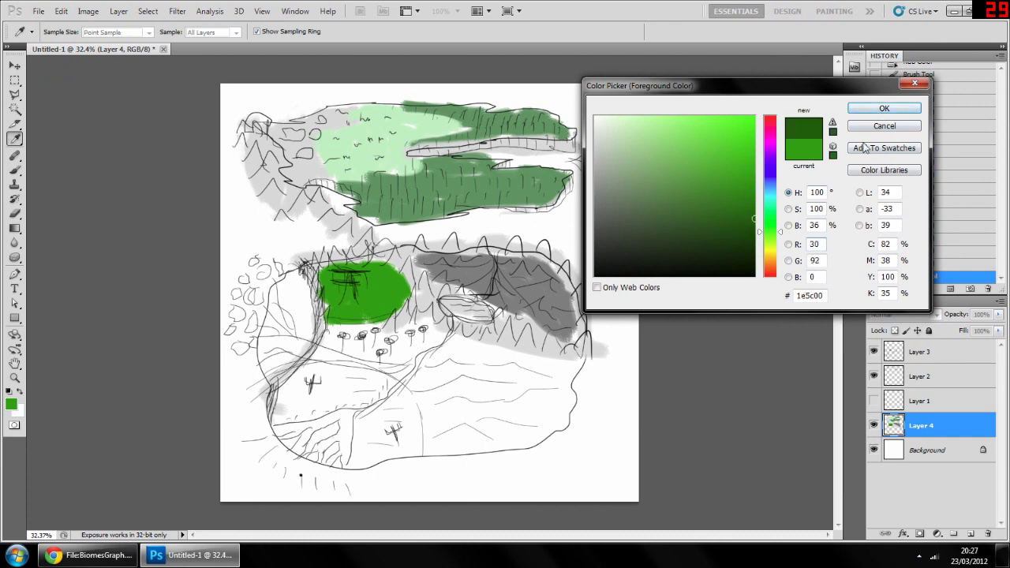
{"action": "left_click", "coordinate": [883, 108]}
{"action": "mouse_move", "coordinate": [388, 345]}
{"action": "left_mouse_down"}
{"action": "mouse_move", "coordinate": [350, 347]}
{"action": "mouse_move", "coordinate": [336, 327]}
{"action": "mouse_move", "coordinate": [322, 347]}
{"action": "mouse_move", "coordinate": [390, 345]}
{"action": "mouse_move", "coordinate": [315, 354]}
{"action": "mouse_move", "coordinate": [398, 356]}
{"action": "mouse_move", "coordinate": [422, 329]}
{"action": "mouse_move", "coordinate": [443, 330]}
{"action": "mouse_move", "coordinate": [405, 337]}
{"action": "left_mouse_up"}
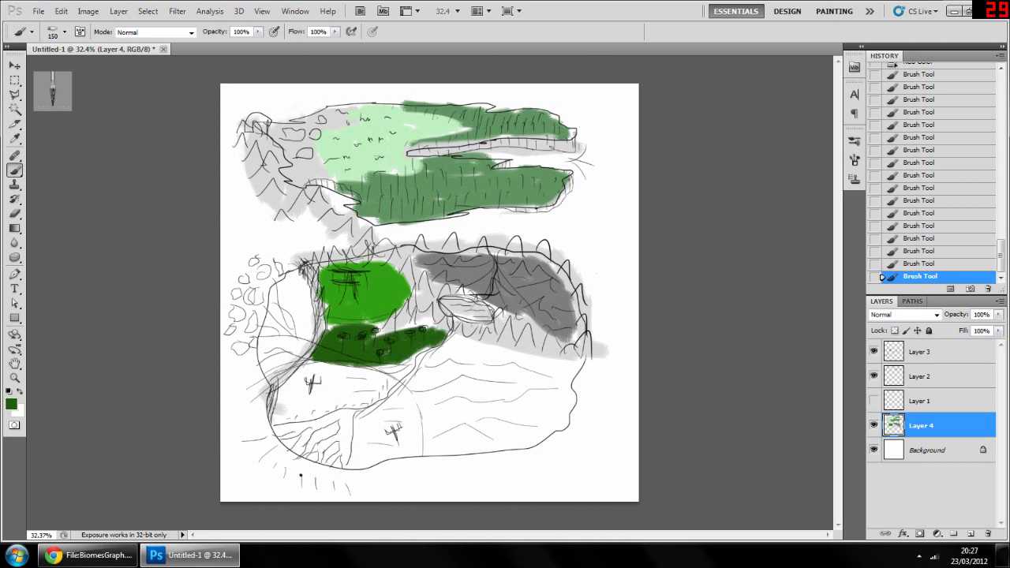
Set the foreground colour to olive #3c4100 and paint the lower landmass's western coastal region and the small islands offshore.
{"action": "left_click", "coordinate": [12, 406]}
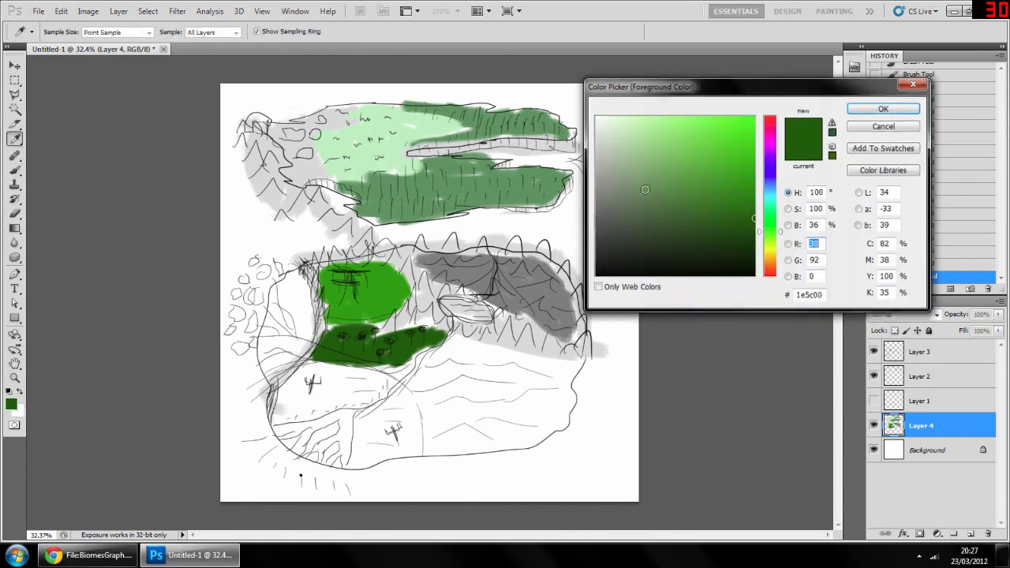
{"action": "mouse_move", "coordinate": [741, 220]}
{"action": "left_mouse_down"}
{"action": "mouse_move", "coordinate": [780, 237]}
{"action": "mouse_move", "coordinate": [776, 250]}
{"action": "left_mouse_up"}
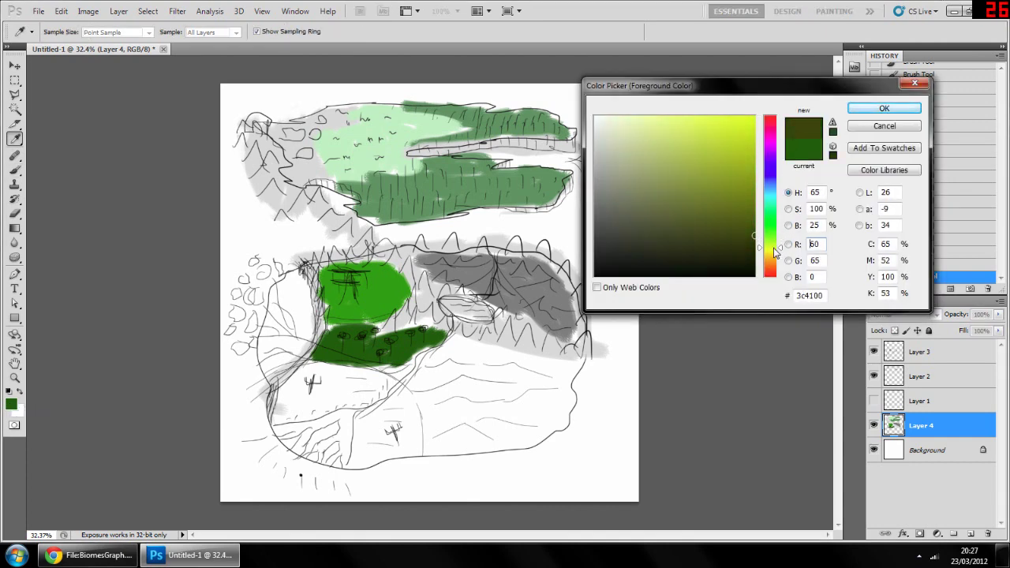
{"action": "left_click", "coordinate": [874, 109]}
{"action": "mouse_move", "coordinate": [268, 320]}
{"action": "left_mouse_down"}
{"action": "mouse_move", "coordinate": [291, 338]}
{"action": "mouse_move", "coordinate": [271, 374]}
{"action": "mouse_move", "coordinate": [299, 342]}
{"action": "mouse_move", "coordinate": [303, 315]}
{"action": "mouse_move", "coordinate": [296, 283]}
{"action": "mouse_move", "coordinate": [288, 327]}
{"action": "mouse_move", "coordinate": [296, 287]}
{"action": "mouse_move", "coordinate": [250, 296]}
{"action": "mouse_move", "coordinate": [257, 268]}
{"action": "left_mouse_up"}
{"action": "left_click_drag", "start_coordinate": [244, 280], "coordinate": [236, 317]}
{"action": "left_click_drag", "start_coordinate": [233, 333], "coordinate": [229, 331]}
{"action": "left_click_drag", "start_coordinate": [236, 342], "coordinate": [247, 324]}
{"action": "left_click_drag", "start_coordinate": [278, 263], "coordinate": [275, 271]}
{"action": "left_click_drag", "start_coordinate": [268, 270], "coordinate": [265, 274]}
Set the foreground colour to pale yellow #ffed98 and paint the cactus desert areas, their eastern fringe and the river delta.
{"action": "left_click", "coordinate": [8, 403]}
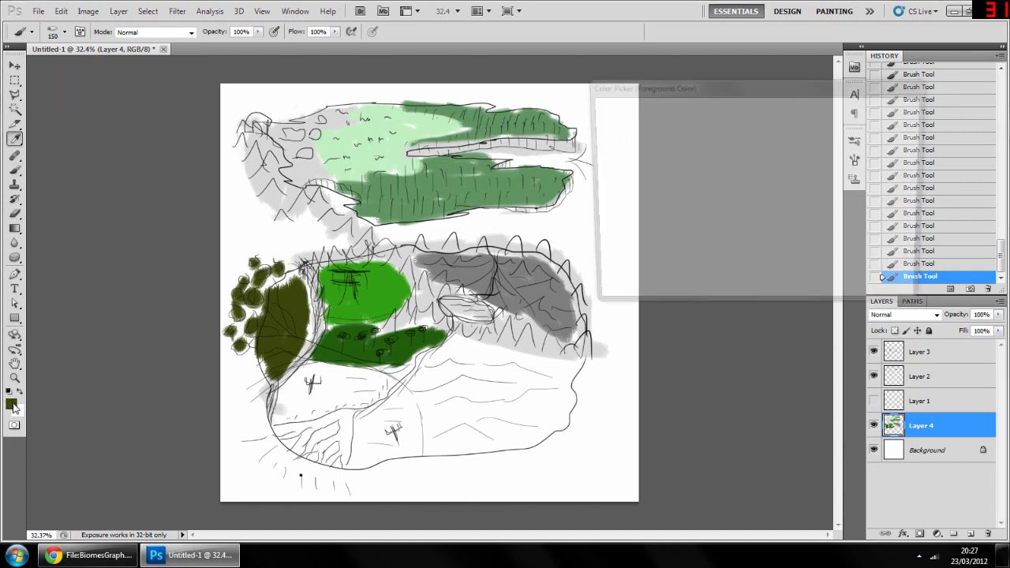
{"action": "left_click", "coordinate": [770, 254]}
{"action": "left_click_drag", "start_coordinate": [717, 246], "coordinate": [658, 81]}
{"action": "left_click", "coordinate": [883, 108]}
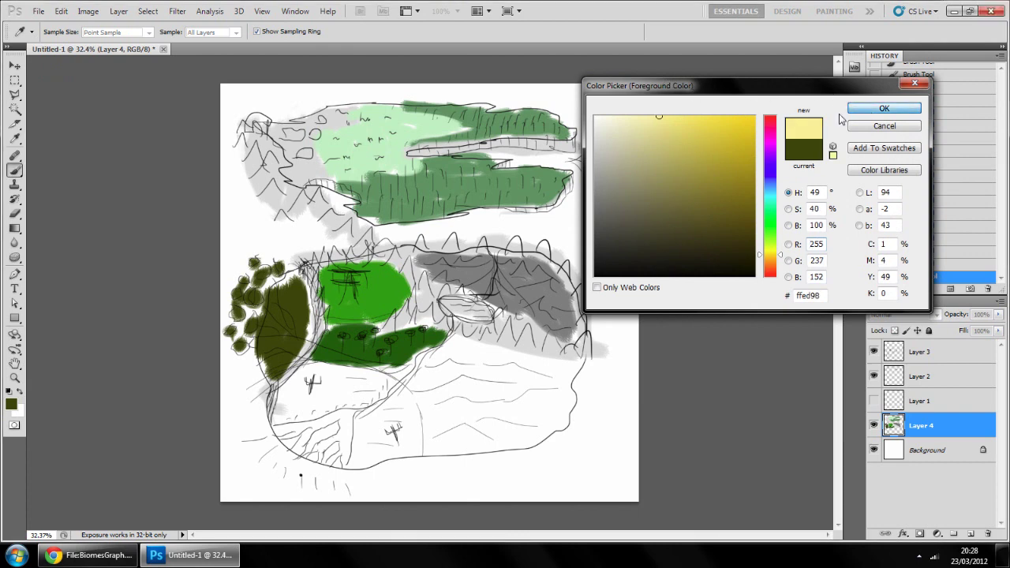
{"action": "mouse_move", "coordinate": [314, 391]}
{"action": "left_mouse_down"}
{"action": "mouse_move", "coordinate": [281, 409]}
{"action": "mouse_move", "coordinate": [306, 374]}
{"action": "mouse_move", "coordinate": [333, 385]}
{"action": "mouse_move", "coordinate": [325, 412]}
{"action": "mouse_move", "coordinate": [398, 375]}
{"action": "mouse_move", "coordinate": [403, 407]}
{"action": "mouse_move", "coordinate": [364, 439]}
{"action": "mouse_move", "coordinate": [357, 433]}
{"action": "mouse_move", "coordinate": [381, 441]}
{"action": "mouse_move", "coordinate": [400, 428]}
{"action": "mouse_move", "coordinate": [407, 451]}
{"action": "mouse_move", "coordinate": [440, 443]}
{"action": "left_mouse_up"}
{"action": "mouse_move", "coordinate": [420, 407]}
{"action": "left_mouse_down"}
{"action": "mouse_move", "coordinate": [446, 391]}
{"action": "mouse_move", "coordinate": [422, 379]}
{"action": "left_mouse_up"}
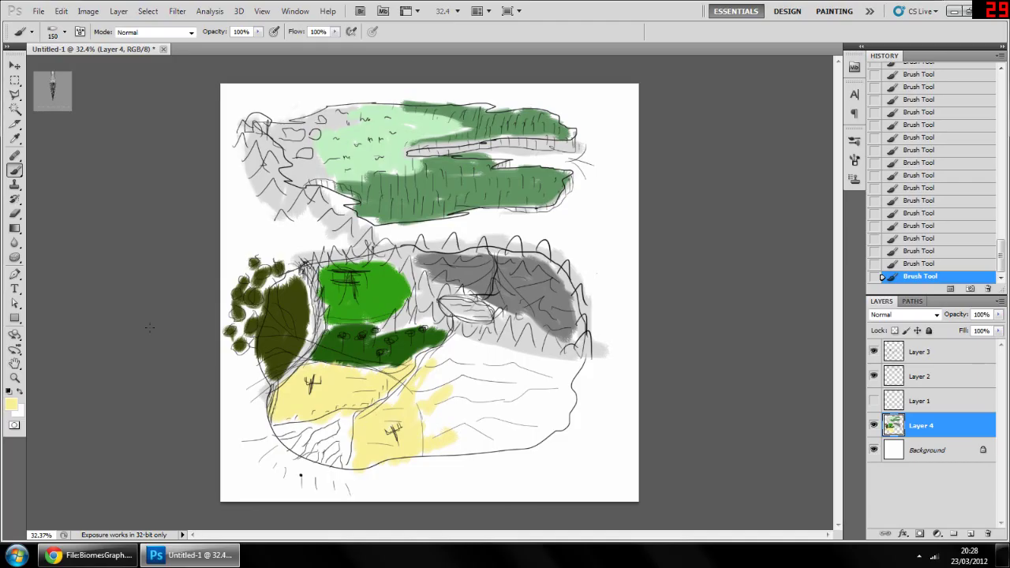
{"action": "left_click_drag", "start_coordinate": [332, 431], "coordinate": [307, 453]}
{"action": "mouse_move", "coordinate": [334, 445]}
{"action": "left_mouse_down"}
{"action": "mouse_move", "coordinate": [325, 459]}
{"action": "mouse_move", "coordinate": [291, 446]}
{"action": "left_mouse_up"}
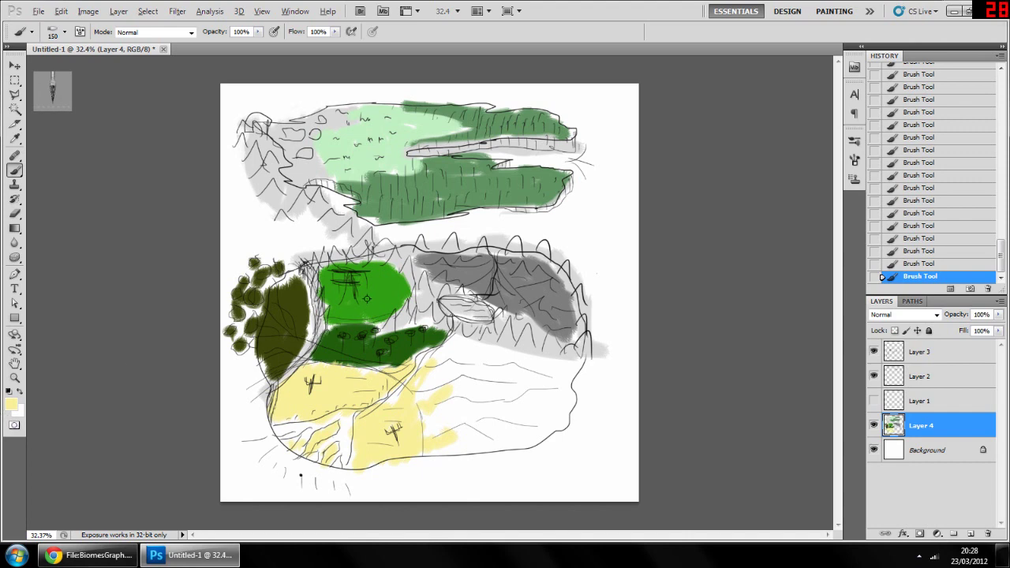
Sample the olive colour and paint it along the desert river's branches and between the delta channels.
{"action": "left_click", "coordinate": [300, 294], "text": "alt"}
{"action": "mouse_move", "coordinate": [375, 399]}
{"action": "left_mouse_down"}
{"action": "mouse_move", "coordinate": [360, 407]}
{"action": "mouse_move", "coordinate": [414, 362]}
{"action": "mouse_move", "coordinate": [360, 408]}
{"action": "mouse_move", "coordinate": [275, 428]}
{"action": "mouse_move", "coordinate": [280, 445]}
{"action": "mouse_move", "coordinate": [295, 438]}
{"action": "left_mouse_up"}
{"action": "mouse_move", "coordinate": [321, 431]}
{"action": "left_mouse_down"}
{"action": "mouse_move", "coordinate": [308, 449]}
{"action": "mouse_move", "coordinate": [353, 459]}
{"action": "mouse_move", "coordinate": [364, 417]}
{"action": "mouse_move", "coordinate": [435, 351]}
{"action": "left_mouse_up"}
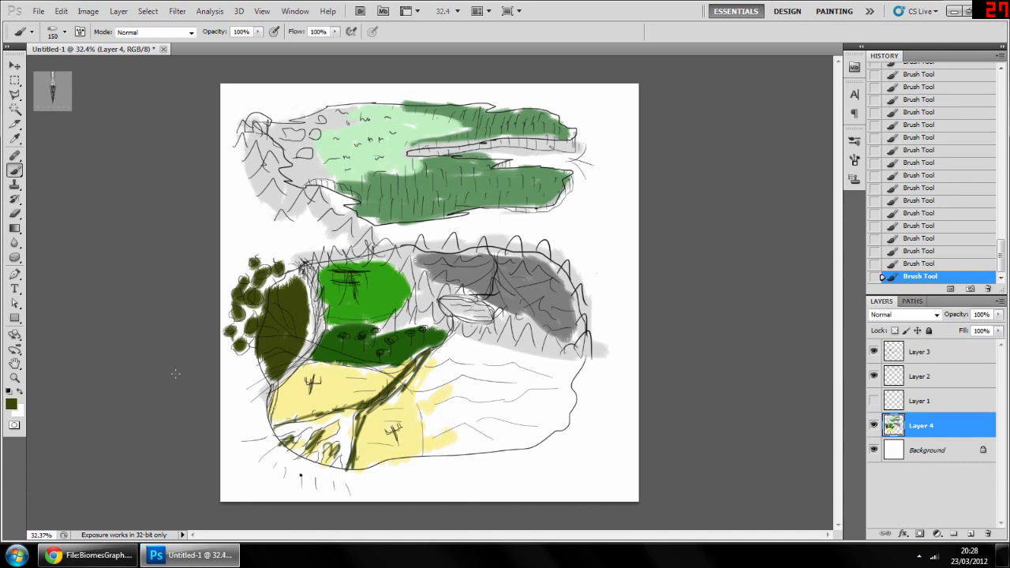
Paint the wavy-lined southeastern plains of the lower landmass lime green and cover overspill beyond its coastline with white.
{"action": "left_click", "coordinate": [11, 403]}
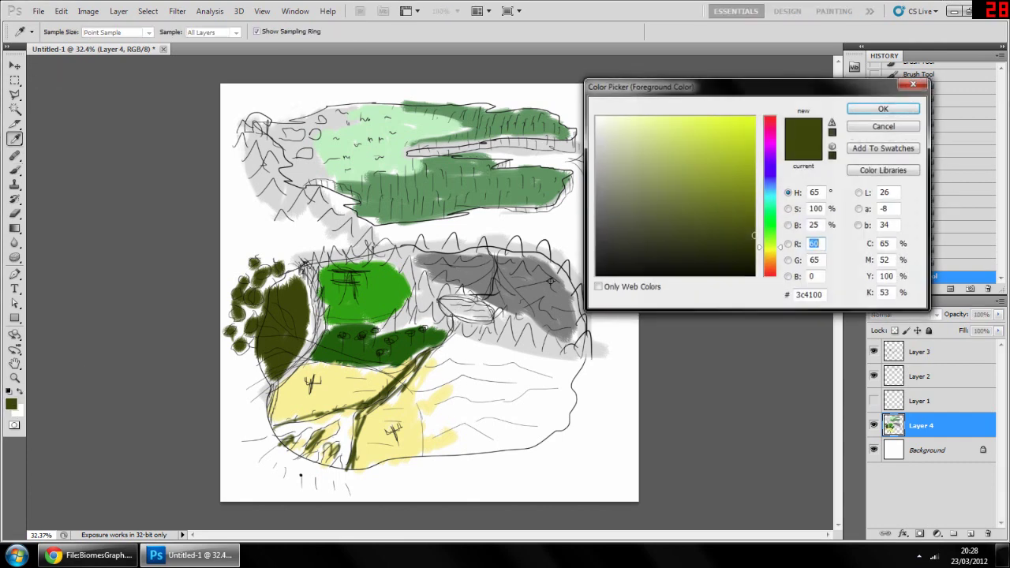
{"action": "left_click_drag", "start_coordinate": [694, 147], "coordinate": [674, 117]}
{"action": "left_click", "coordinate": [770, 239]}
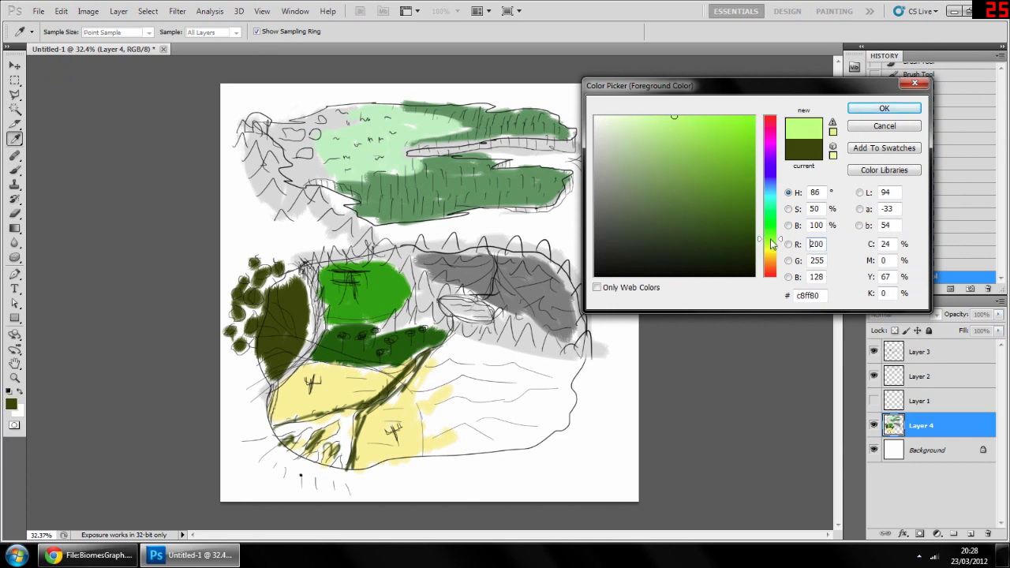
{"action": "left_click_drag", "start_coordinate": [735, 128], "coordinate": [688, 119]}
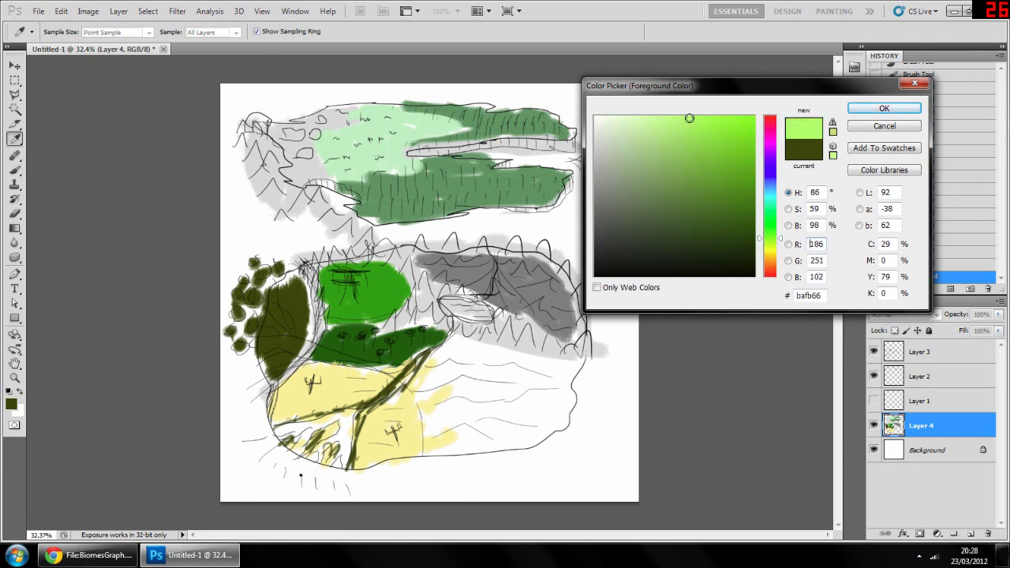
{"action": "left_click", "coordinate": [773, 239]}
{"action": "left_click", "coordinate": [870, 109]}
{"action": "mouse_move", "coordinate": [455, 353]}
{"action": "left_mouse_down"}
{"action": "mouse_move", "coordinate": [441, 355]}
{"action": "mouse_move", "coordinate": [426, 385]}
{"action": "mouse_move", "coordinate": [442, 399]}
{"action": "mouse_move", "coordinate": [470, 399]}
{"action": "mouse_move", "coordinate": [540, 362]}
{"action": "mouse_move", "coordinate": [576, 368]}
{"action": "mouse_move", "coordinate": [550, 425]}
{"action": "mouse_move", "coordinate": [513, 453]}
{"action": "mouse_move", "coordinate": [468, 451]}
{"action": "mouse_move", "coordinate": [491, 434]}
{"action": "mouse_move", "coordinate": [434, 428]}
{"action": "mouse_move", "coordinate": [434, 396]}
{"action": "mouse_move", "coordinate": [534, 406]}
{"action": "mouse_move", "coordinate": [521, 425]}
{"action": "mouse_move", "coordinate": [536, 418]}
{"action": "left_mouse_up"}
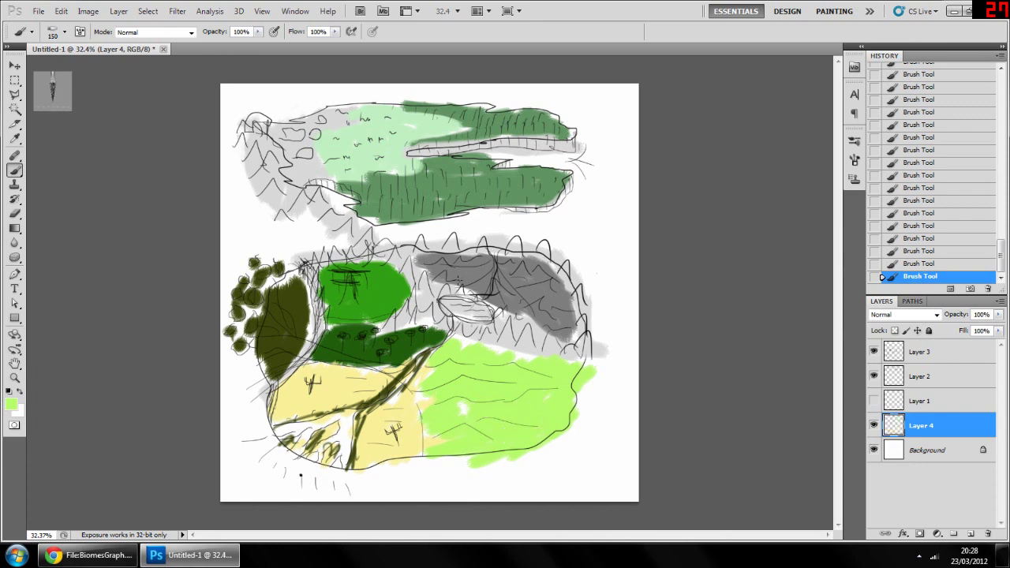
{"action": "left_click", "coordinate": [507, 467], "text": "alt"}
{"action": "mouse_move", "coordinate": [472, 463]}
{"action": "left_mouse_down"}
{"action": "mouse_move", "coordinate": [546, 451]}
{"action": "mouse_move", "coordinate": [577, 424]}
{"action": "mouse_move", "coordinate": [598, 349]}
{"action": "mouse_move", "coordinate": [578, 264]}
{"action": "left_mouse_up"}
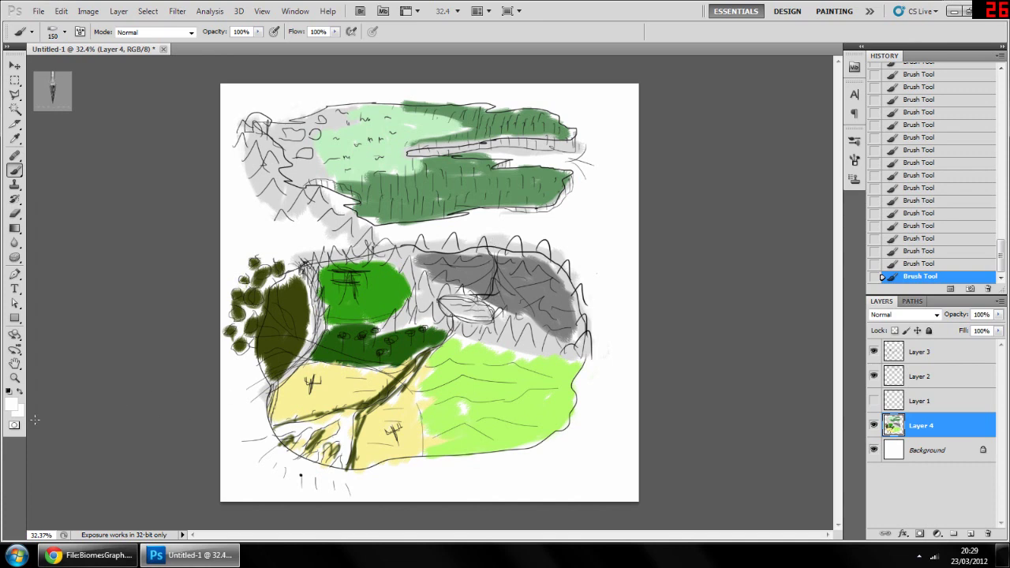
Set the foreground colour to light blue #a0f3ff and paint the mountain lake and the river running north from it through the dark grey mountains.
{"action": "left_click", "coordinate": [13, 409]}
{"action": "left_click", "coordinate": [725, 184]}
{"action": "left_click", "coordinate": [771, 195]}
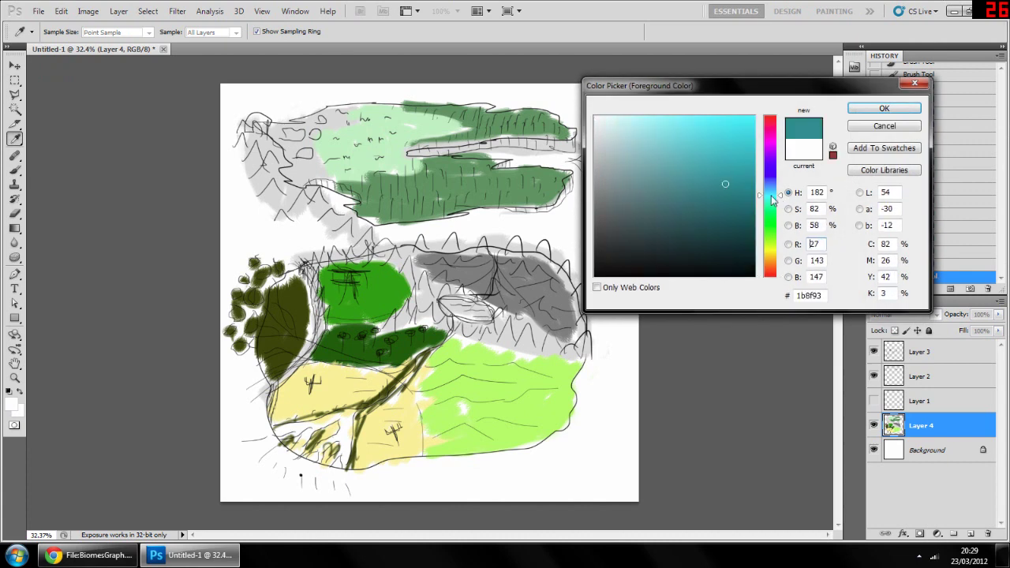
{"action": "left_click_drag", "start_coordinate": [770, 195], "coordinate": [654, 106]}
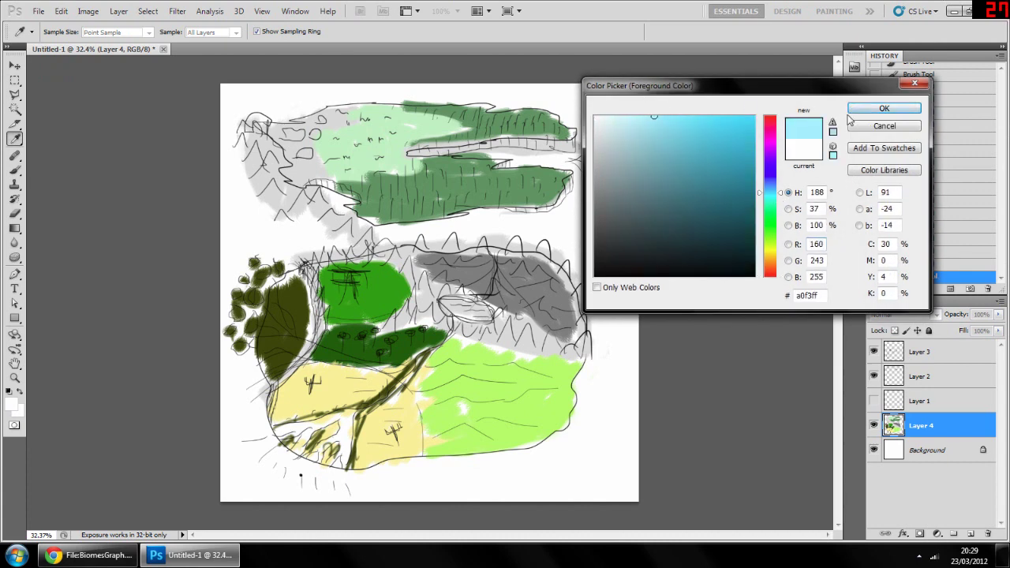
{"action": "left_click", "coordinate": [862, 110]}
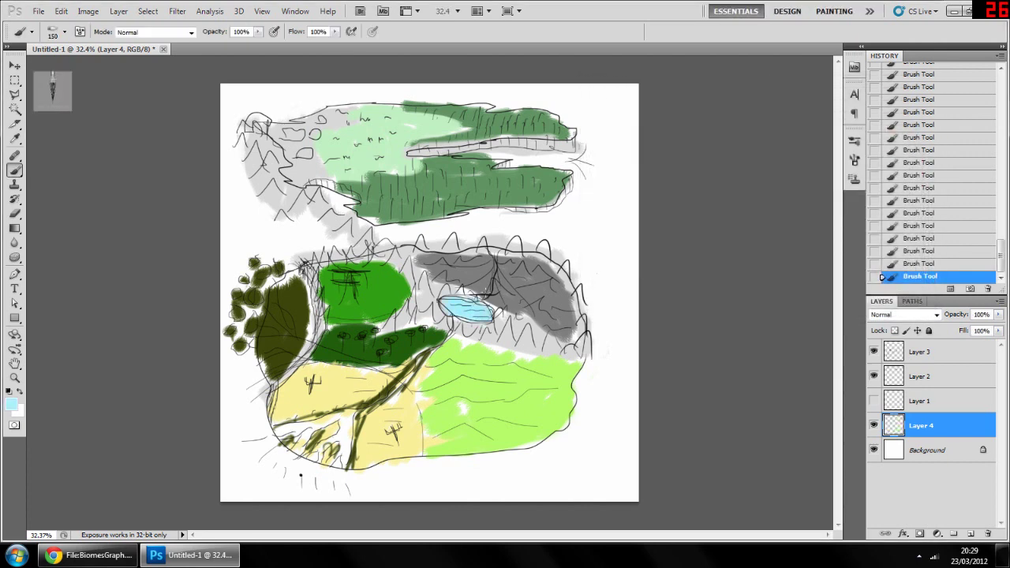
{"action": "left_click_drag", "start_coordinate": [481, 296], "coordinate": [500, 254]}
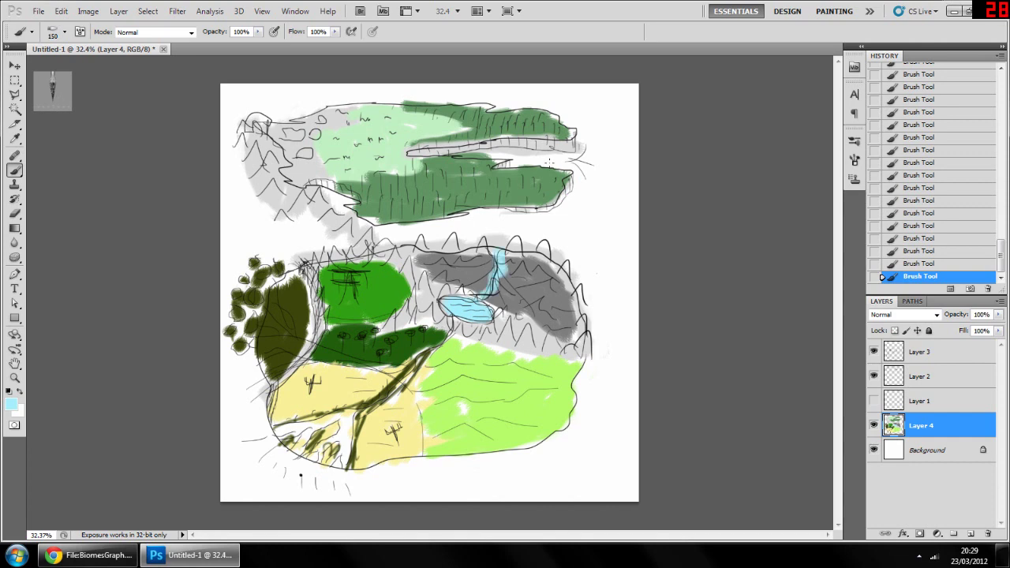
Paint light blue water around the coasts of both landmasses and along the lower landmass's rivers and southwestern delta channels.
{"action": "mouse_move", "coordinate": [576, 159]}
{"action": "left_mouse_down"}
{"action": "mouse_move", "coordinate": [499, 162]}
{"action": "mouse_move", "coordinate": [571, 160]}
{"action": "mouse_move", "coordinate": [580, 167]}
{"action": "mouse_move", "coordinate": [570, 203]}
{"action": "mouse_move", "coordinate": [377, 230]}
{"action": "mouse_move", "coordinate": [243, 226]}
{"action": "mouse_move", "coordinate": [244, 183]}
{"action": "mouse_move", "coordinate": [271, 208]}
{"action": "mouse_move", "coordinate": [233, 158]}
{"action": "mouse_move", "coordinate": [267, 216]}
{"action": "left_mouse_up"}
{"action": "mouse_move", "coordinate": [231, 152]}
{"action": "left_mouse_down"}
{"action": "mouse_move", "coordinate": [235, 131]}
{"action": "mouse_move", "coordinate": [294, 104]}
{"action": "mouse_move", "coordinate": [453, 93]}
{"action": "mouse_move", "coordinate": [508, 95]}
{"action": "mouse_move", "coordinate": [584, 133]}
{"action": "left_mouse_up"}
{"action": "mouse_move", "coordinate": [456, 219]}
{"action": "left_mouse_down"}
{"action": "mouse_move", "coordinate": [514, 212]}
{"action": "mouse_move", "coordinate": [529, 236]}
{"action": "mouse_move", "coordinate": [567, 251]}
{"action": "mouse_move", "coordinate": [583, 286]}
{"action": "mouse_move", "coordinate": [592, 318]}
{"action": "mouse_move", "coordinate": [562, 443]}
{"action": "mouse_move", "coordinate": [519, 458]}
{"action": "mouse_move", "coordinate": [533, 450]}
{"action": "mouse_move", "coordinate": [361, 471]}
{"action": "mouse_move", "coordinate": [346, 447]}
{"action": "mouse_move", "coordinate": [345, 418]}
{"action": "mouse_move", "coordinate": [455, 333]}
{"action": "left_mouse_up"}
{"action": "mouse_move", "coordinate": [322, 472]}
{"action": "left_mouse_down"}
{"action": "mouse_move", "coordinate": [338, 431]}
{"action": "mouse_move", "coordinate": [265, 433]}
{"action": "left_mouse_up"}
{"action": "mouse_move", "coordinate": [314, 423]}
{"action": "left_mouse_down"}
{"action": "mouse_move", "coordinate": [265, 438]}
{"action": "mouse_move", "coordinate": [299, 457]}
{"action": "mouse_move", "coordinate": [274, 453]}
{"action": "mouse_move", "coordinate": [346, 477]}
{"action": "left_mouse_up"}
{"action": "mouse_move", "coordinate": [270, 464]}
{"action": "left_mouse_down"}
{"action": "mouse_move", "coordinate": [284, 443]}
{"action": "mouse_move", "coordinate": [262, 410]}
{"action": "mouse_move", "coordinate": [250, 344]}
{"action": "mouse_move", "coordinate": [287, 340]}
{"action": "mouse_move", "coordinate": [378, 359]}
{"action": "mouse_move", "coordinate": [413, 347]}
{"action": "left_mouse_up"}
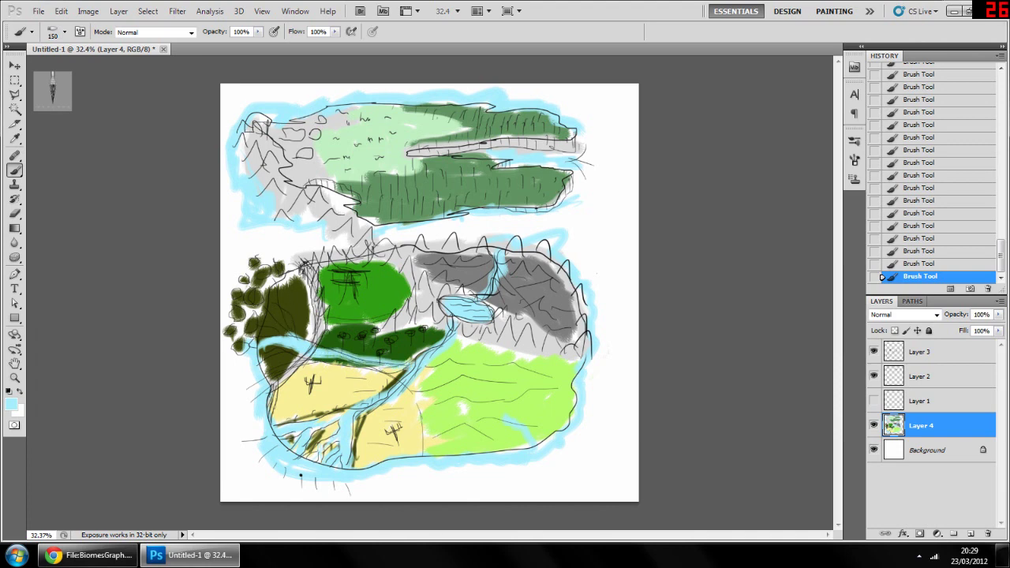
Paint light blue branching channels through the olive western region and along the strait north of the lower landmass.
{"action": "left_click_drag", "start_coordinate": [293, 332], "coordinate": [273, 287]}
{"action": "mouse_move", "coordinate": [292, 332]}
{"action": "left_mouse_down"}
{"action": "mouse_move", "coordinate": [267, 305]}
{"action": "mouse_move", "coordinate": [259, 324]}
{"action": "mouse_move", "coordinate": [246, 301]}
{"action": "mouse_move", "coordinate": [290, 259]}
{"action": "mouse_move", "coordinate": [340, 243]}
{"action": "mouse_move", "coordinate": [321, 241]}
{"action": "left_mouse_up"}
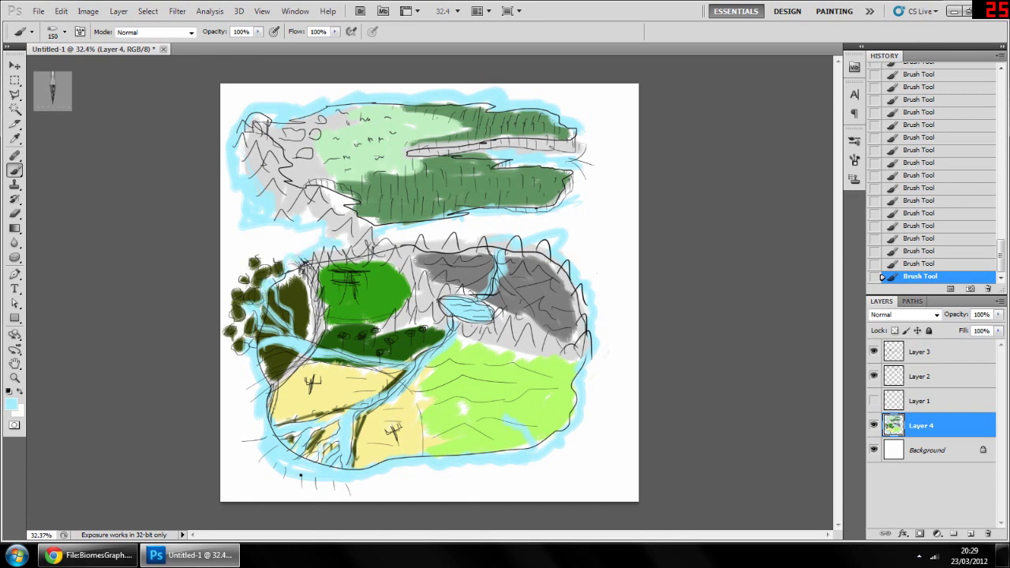
{"action": "left_click_drag", "start_coordinate": [385, 239], "coordinate": [486, 236]}
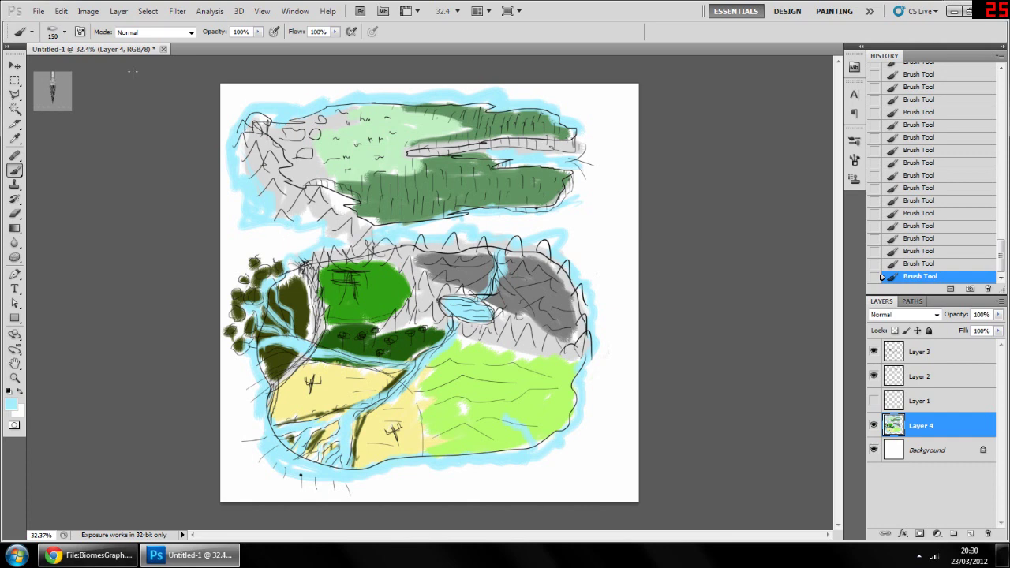
On Layer 3, draw black coastlines and jagged mountain lines joining the upper and lower landmasses across the strait.
{"action": "left_click", "coordinate": [936, 348]}
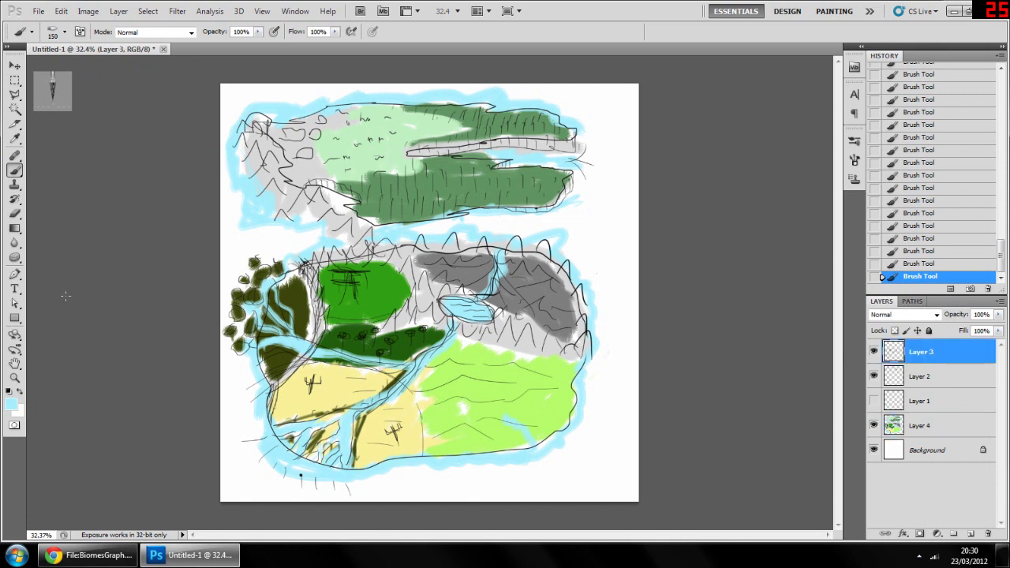
{"action": "left_click", "coordinate": [8, 391]}
{"action": "left_click_drag", "start_coordinate": [414, 222], "coordinate": [411, 246]}
{"action": "left_click_drag", "start_coordinate": [354, 237], "coordinate": [322, 267]}
{"action": "left_click_drag", "start_coordinate": [332, 219], "coordinate": [343, 237]}
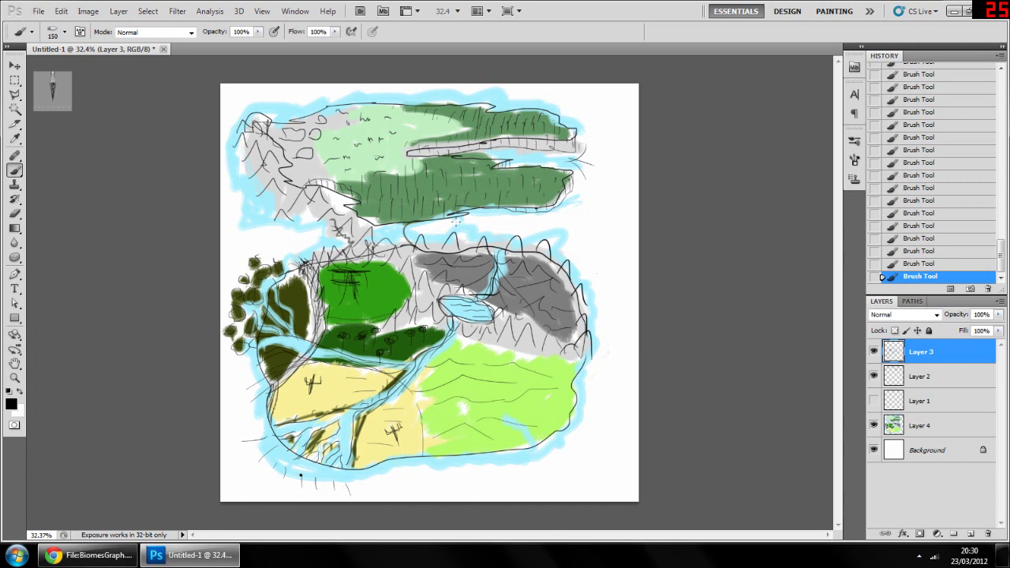
{"action": "mouse_move", "coordinate": [458, 215]}
{"action": "left_mouse_down"}
{"action": "mouse_move", "coordinate": [440, 234]}
{"action": "mouse_move", "coordinate": [475, 244]}
{"action": "left_mouse_up"}
Sample the upper landmass's dark green and paint the new land bridge between the two landmasses with it on Layer 4.
{"action": "left_click", "coordinate": [402, 201], "text": "alt"}
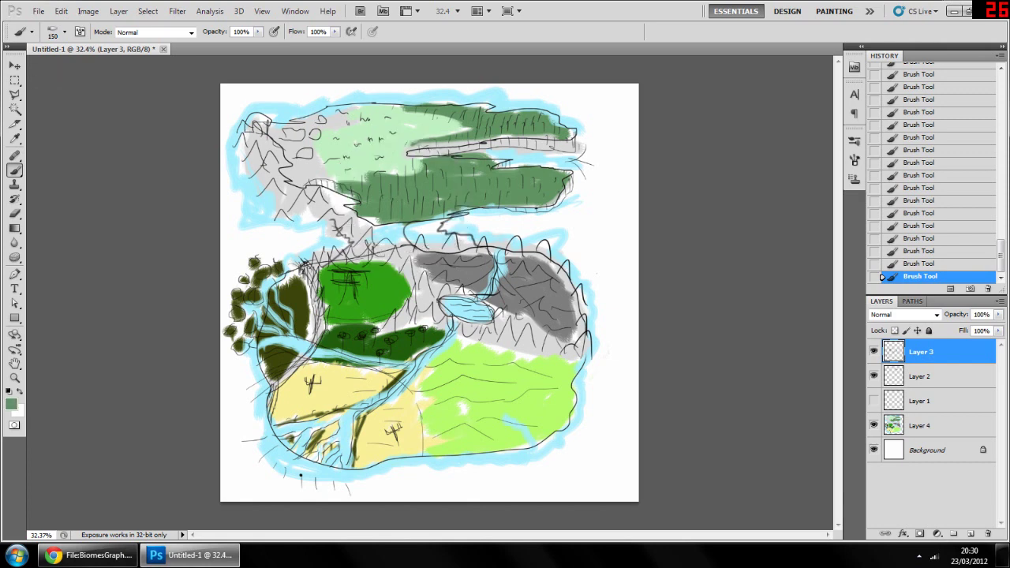
{"action": "left_click", "coordinate": [913, 426]}
{"action": "left_click", "coordinate": [386, 212], "text": "alt"}
{"action": "left_click_drag", "start_coordinate": [384, 225], "coordinate": [440, 228]}
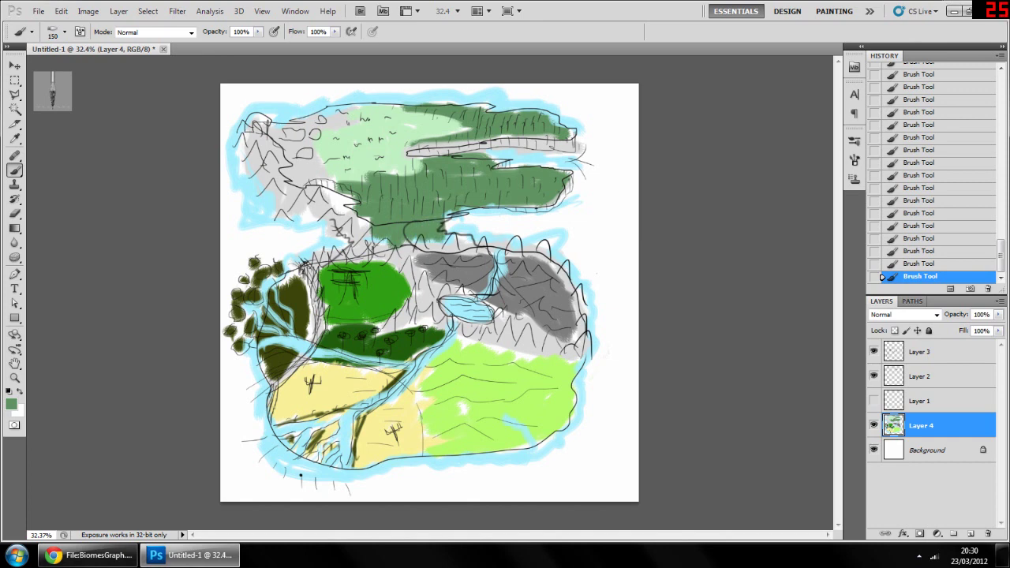
{"action": "left_click_drag", "start_coordinate": [370, 226], "coordinate": [364, 219]}
Erase stray marks off the eastern coast on Layers 3 and 2, and the upper landmass's old southern coastline above the land bridge on Layer 2.
{"action": "left_click", "coordinate": [15, 213]}
{"action": "left_click", "coordinate": [963, 351]}
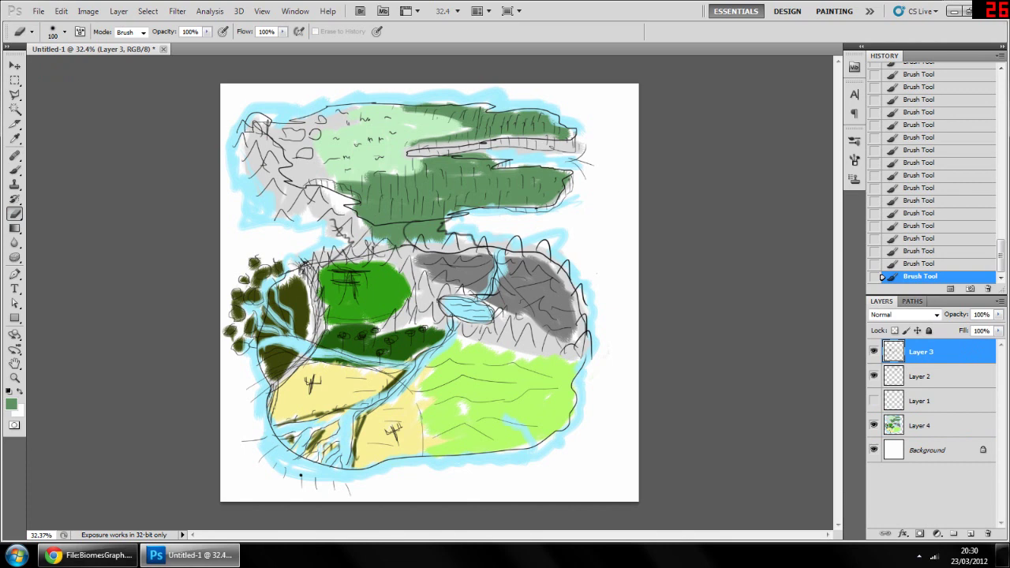
{"action": "left_click", "coordinate": [596, 347]}
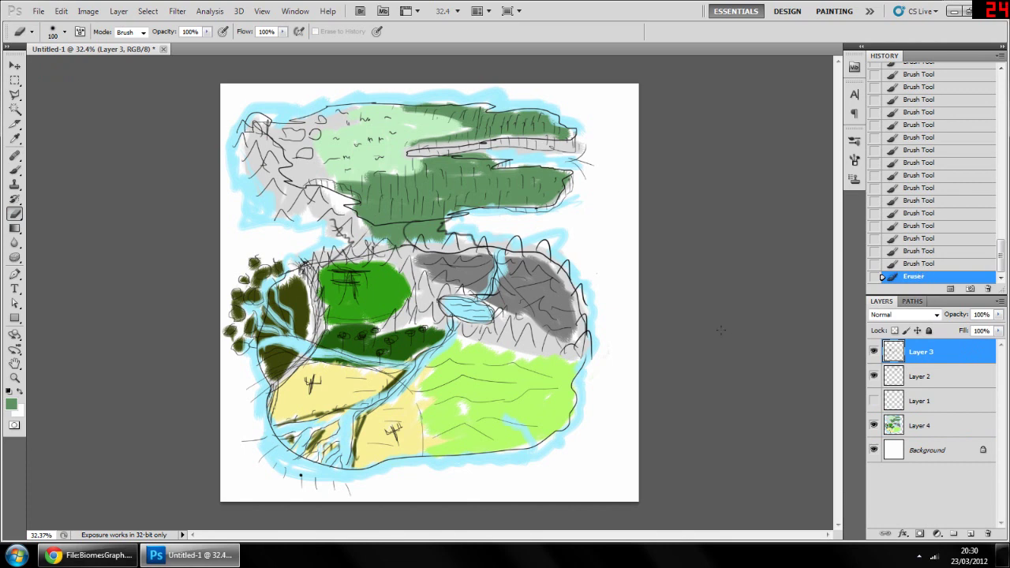
{"action": "left_click", "coordinate": [957, 378]}
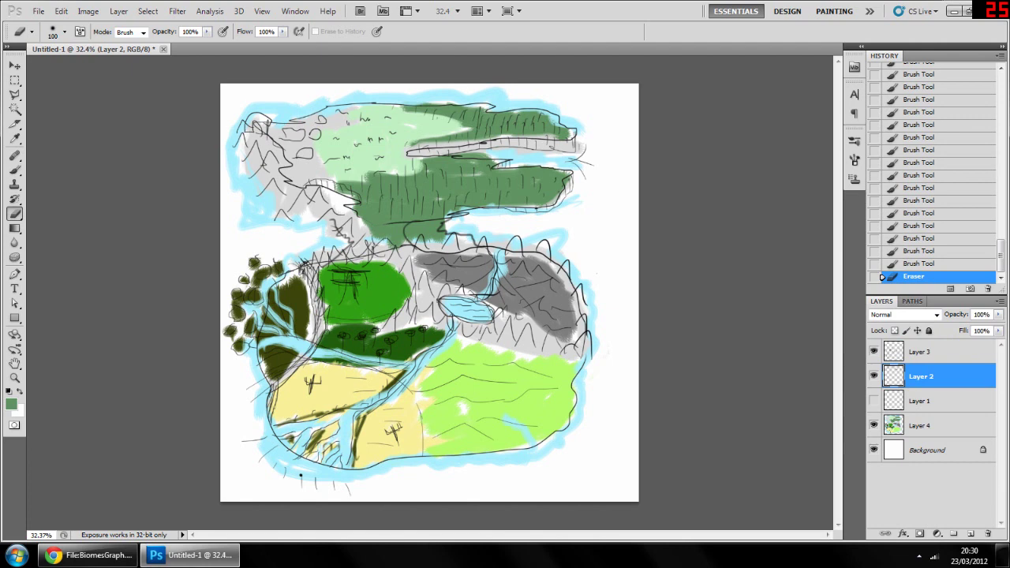
{"action": "left_click", "coordinate": [597, 348]}
{"action": "mouse_move", "coordinate": [357, 206]}
{"action": "left_mouse_down"}
{"action": "mouse_move", "coordinate": [328, 188]}
{"action": "mouse_move", "coordinate": [344, 190]}
{"action": "mouse_move", "coordinate": [292, 182]}
{"action": "left_mouse_up"}
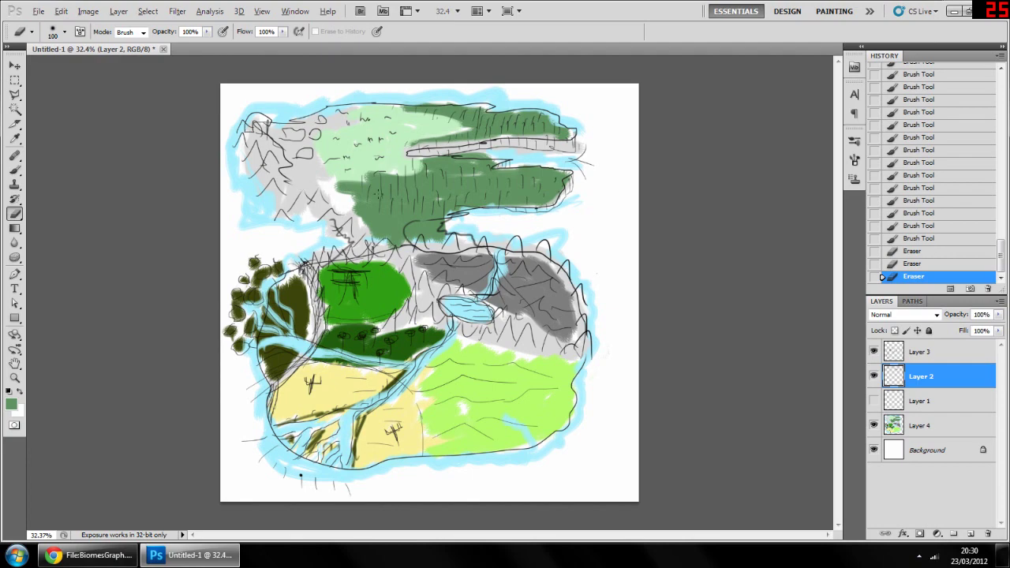
{"action": "mouse_move", "coordinate": [441, 290]}
{"action": "left_mouse_down"}
{"action": "mouse_move", "coordinate": [393, 288]}
{"action": "mouse_move", "coordinate": [447, 287]}
{"action": "mouse_move", "coordinate": [437, 285]}
{"action": "left_mouse_up"}
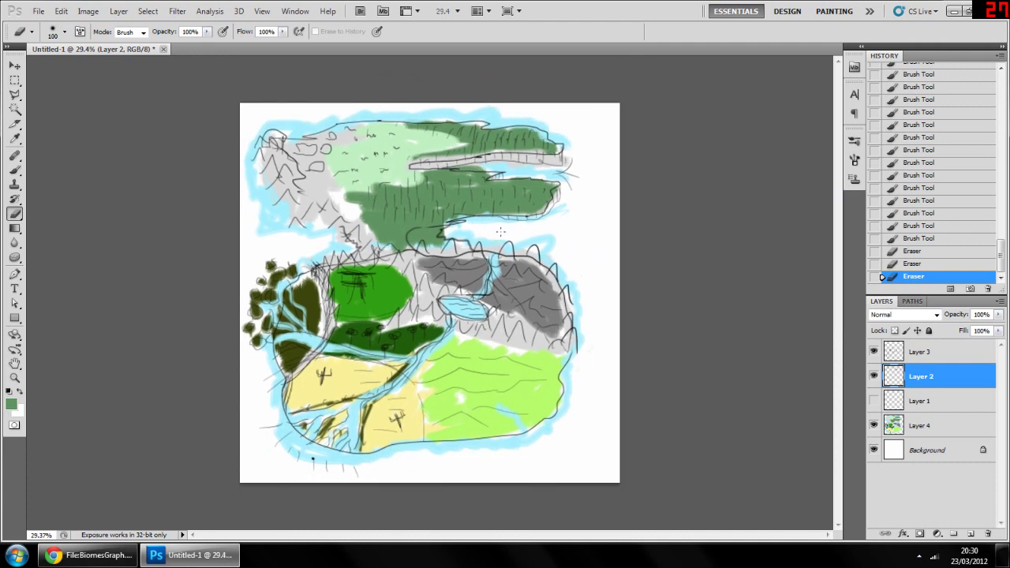